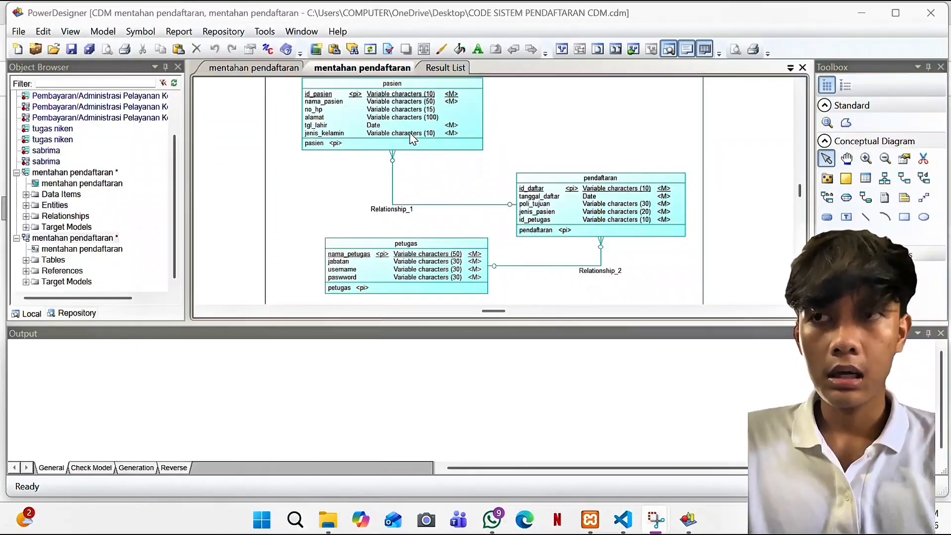
Step: Inspect the pasien entity's attributes, including nama_pasien, then close its properties
{"action": "scroll", "coordinate": [476, 120], "scroll_direction": "up", "scroll_amount": 2}
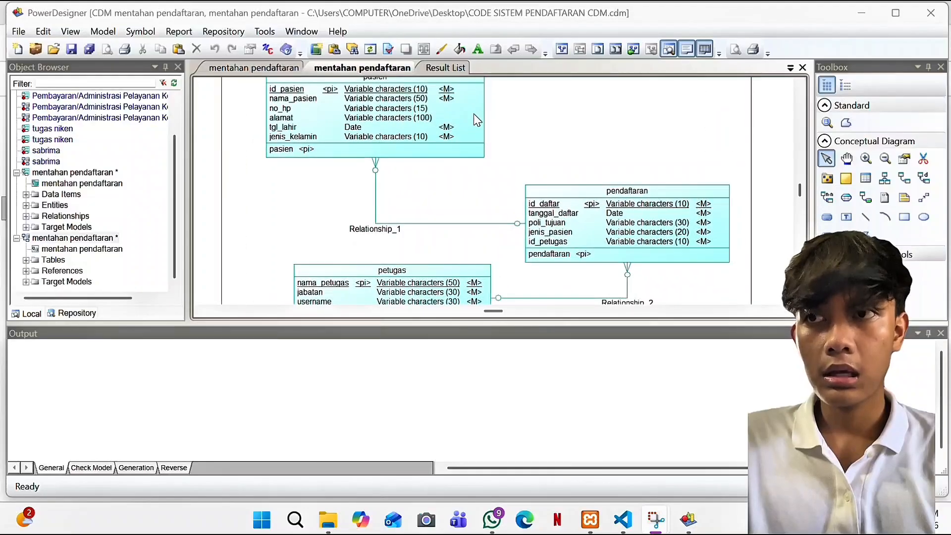
{"action": "scroll", "coordinate": [476, 120], "scroll_direction": "up", "scroll_amount": 2}
{"action": "scroll", "coordinate": [475, 120], "scroll_direction": "up", "scroll_amount": 1}
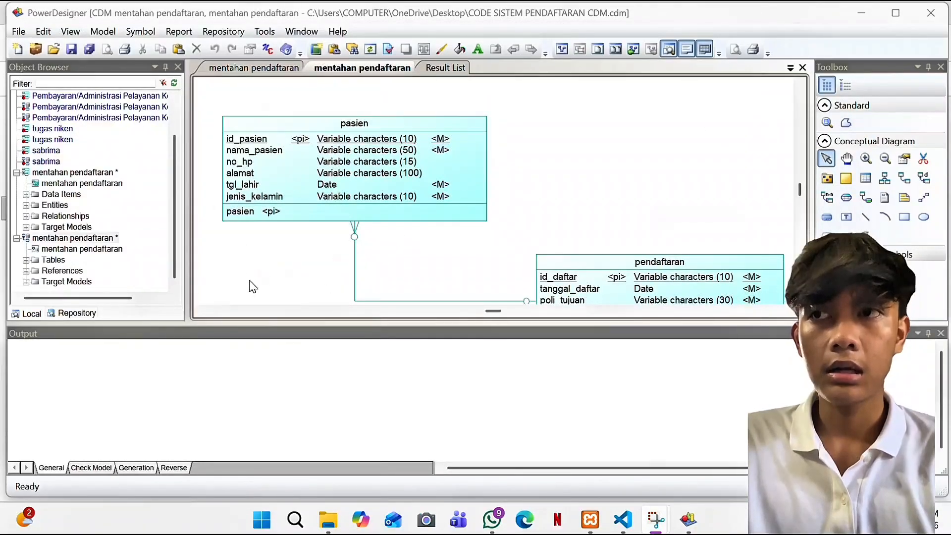
{"action": "double_click", "coordinate": [317, 181]}
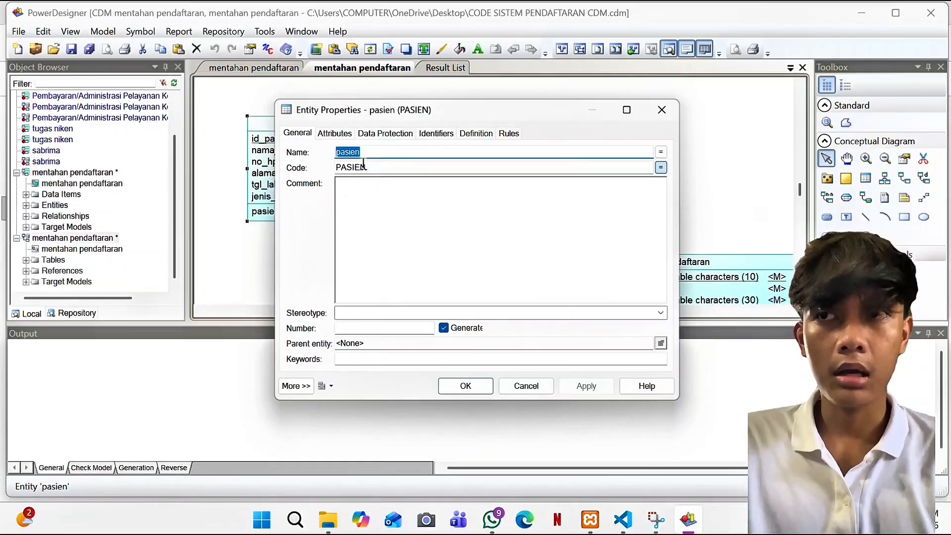
{"action": "left_click", "coordinate": [340, 134]}
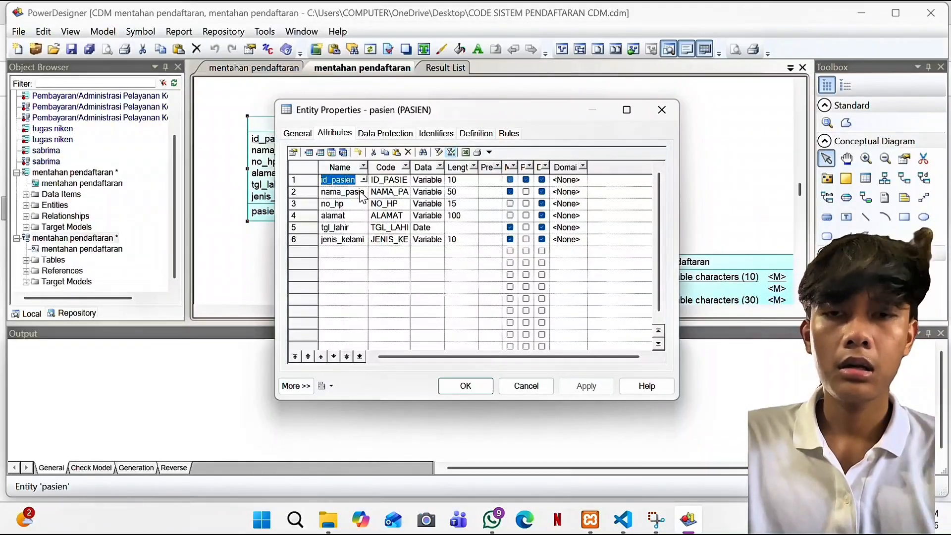
{"action": "left_click", "coordinate": [357, 193]}
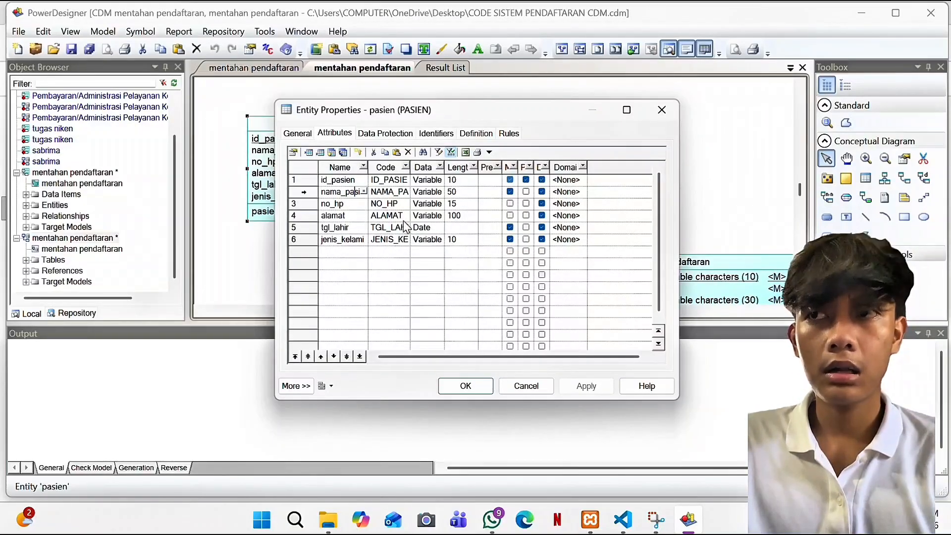
{"action": "left_click", "coordinate": [298, 134]}
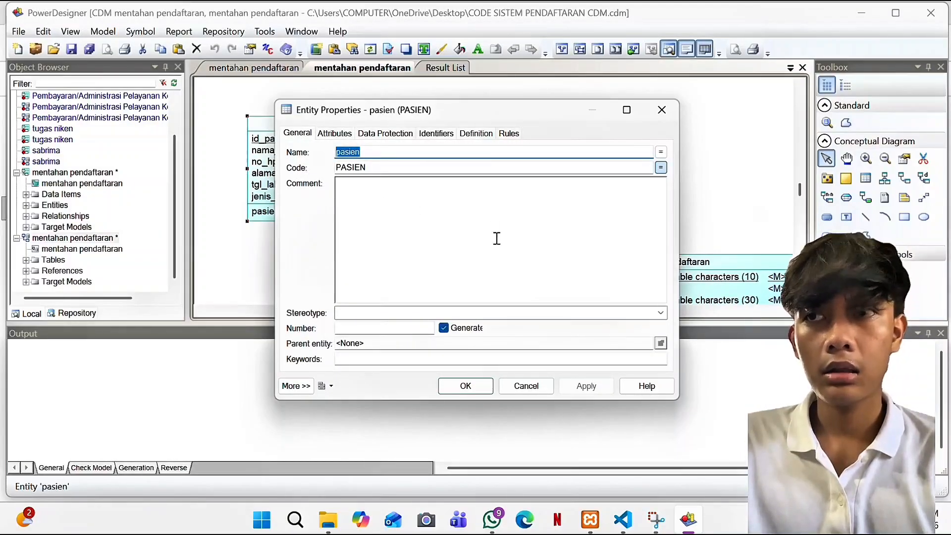
{"action": "left_click", "coordinate": [466, 386]}
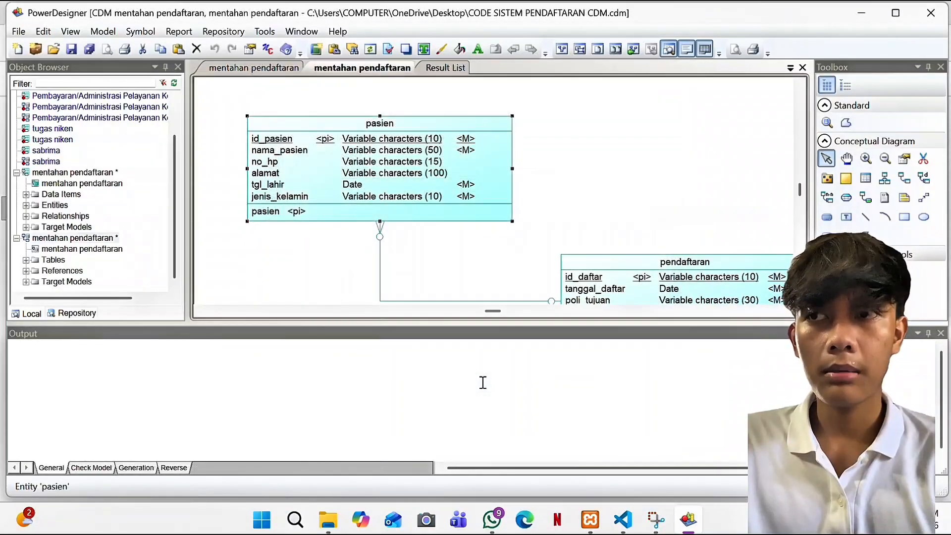
Step: Review the pendaftaran entity's attributes, then briefly open and dismiss the diagram options
{"action": "scroll", "coordinate": [555, 189], "scroll_direction": "down", "scroll_amount": 2}
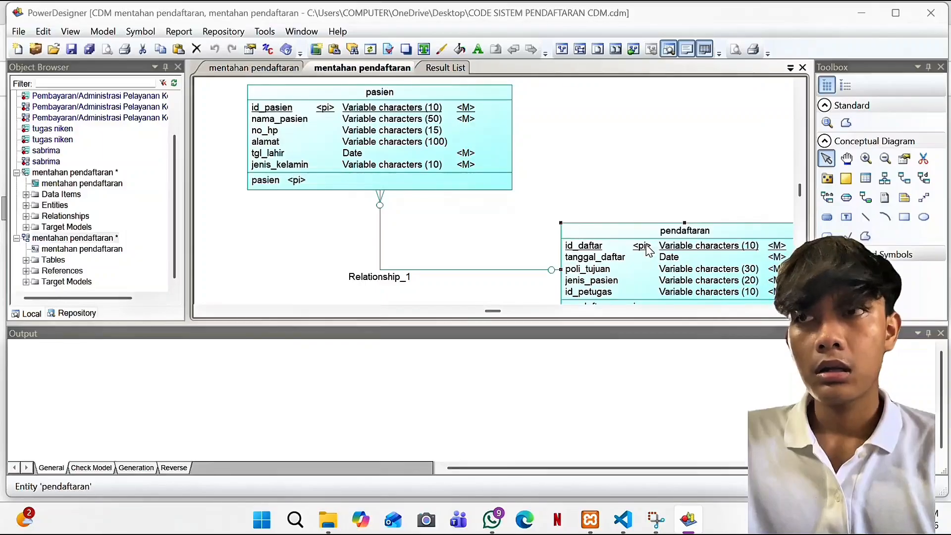
{"action": "double_click", "coordinate": [647, 245]}
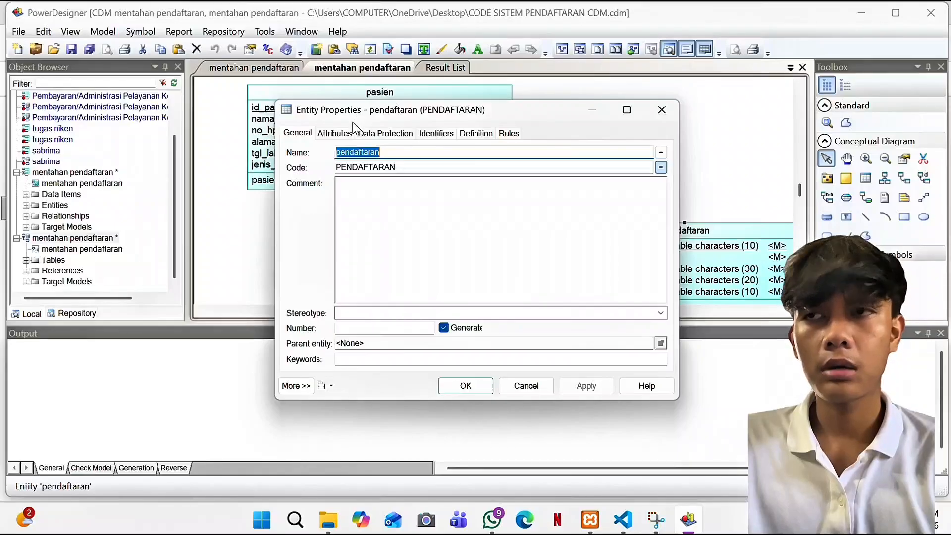
{"action": "left_click", "coordinate": [346, 136]}
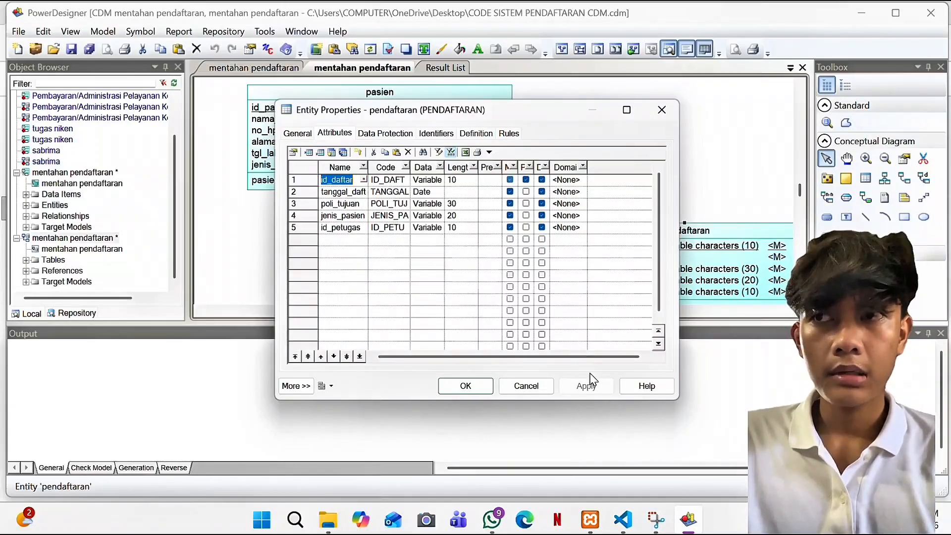
{"action": "left_click", "coordinate": [465, 385]}
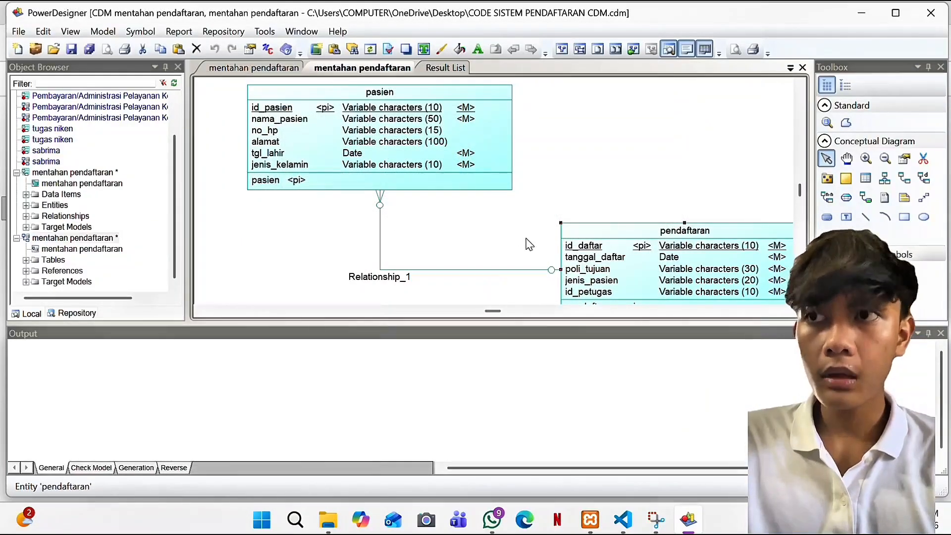
{"action": "scroll", "coordinate": [528, 245], "scroll_direction": "down", "scroll_amount": 1}
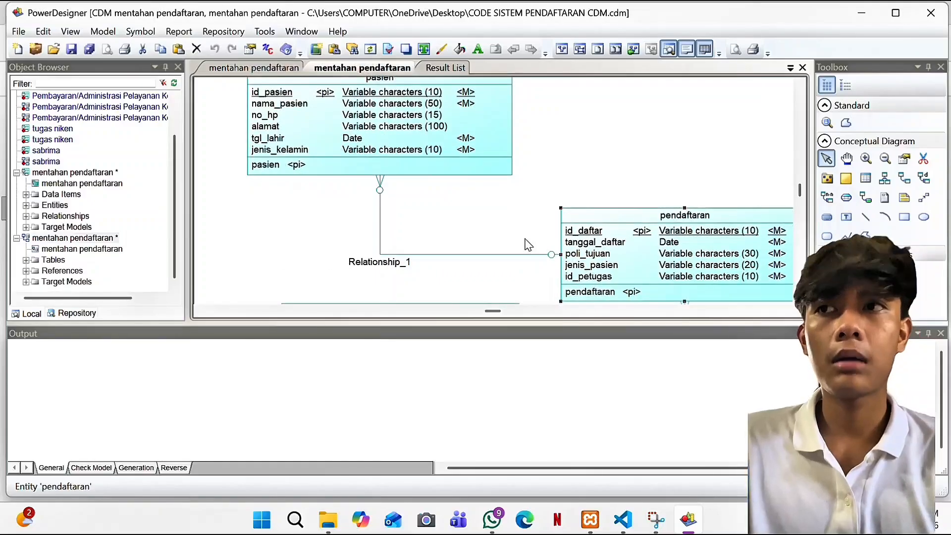
{"action": "right_click", "coordinate": [528, 244]}
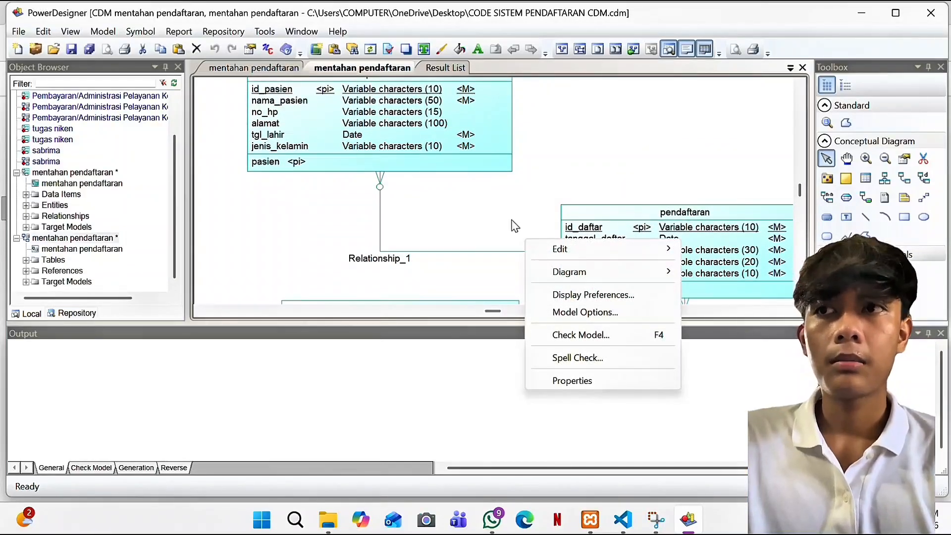
{"action": "left_click", "coordinate": [489, 184]}
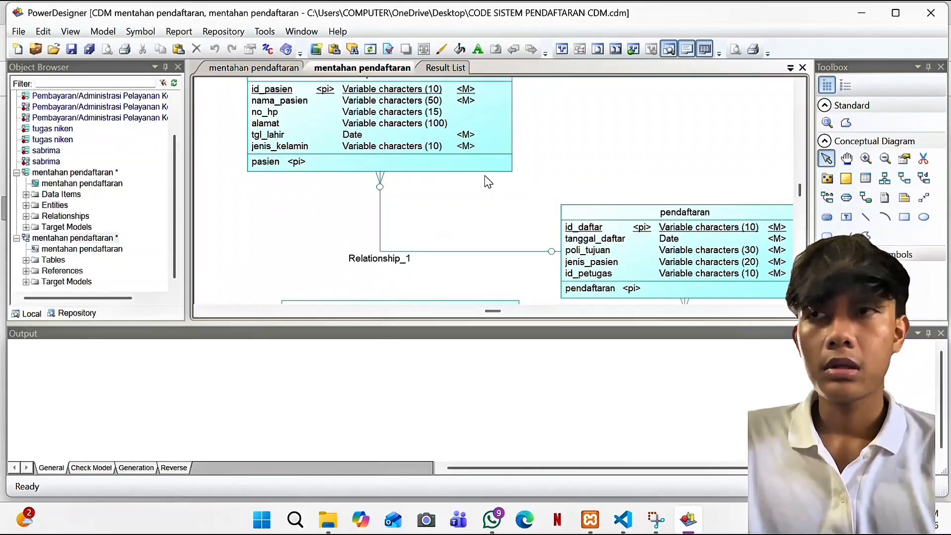
Step: Review the petugas entity's attributes in its properties dialog
{"action": "scroll", "coordinate": [489, 183], "scroll_direction": "down", "scroll_amount": 1}
{"action": "scroll", "coordinate": [489, 183], "scroll_direction": "down", "scroll_amount": 1}
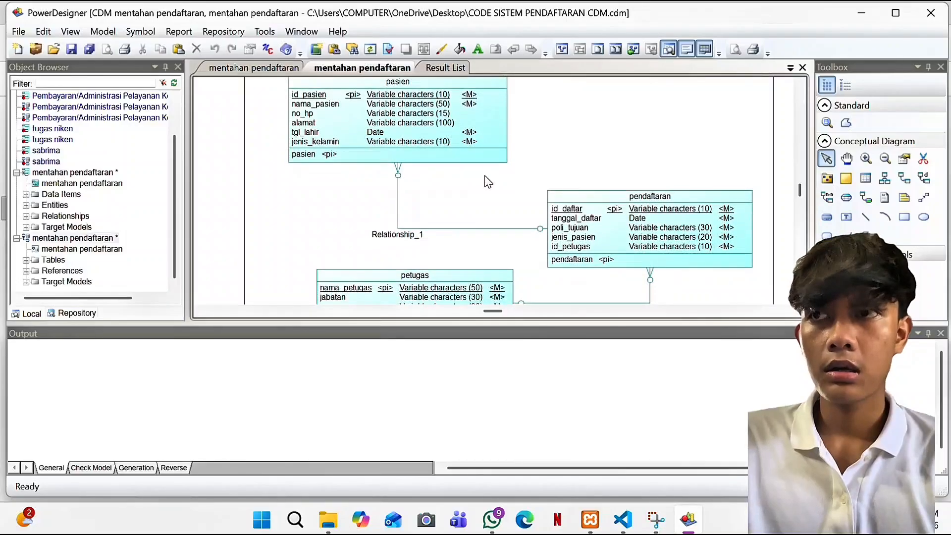
{"action": "scroll", "coordinate": [488, 182], "scroll_direction": "down", "scroll_amount": 2}
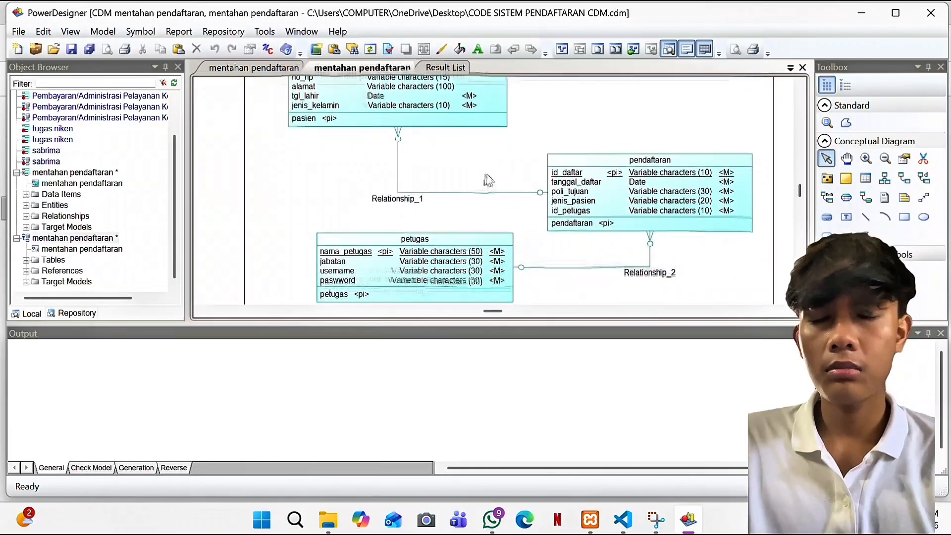
{"action": "scroll", "coordinate": [489, 180], "scroll_direction": "down", "scroll_amount": 2}
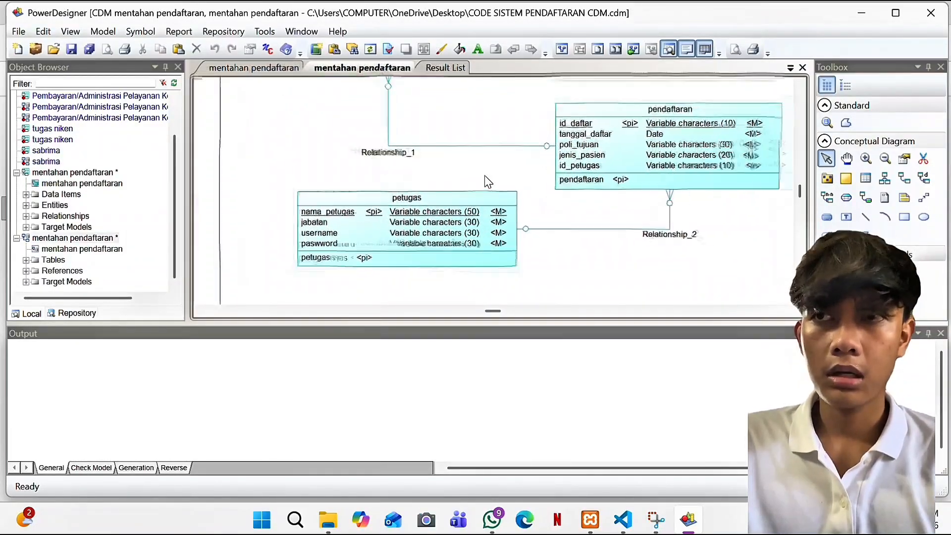
{"action": "scroll", "coordinate": [485, 179], "scroll_direction": "up", "scroll_amount": 1}
{"action": "scroll", "coordinate": [486, 181], "scroll_direction": "down", "scroll_amount": 2}
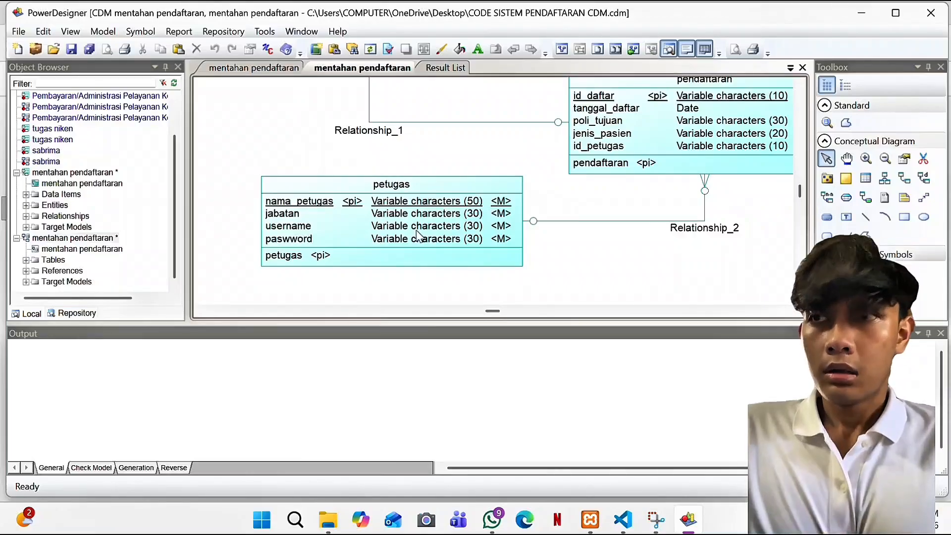
{"action": "left_click", "coordinate": [418, 236]}
{"action": "double_click", "coordinate": [417, 233]}
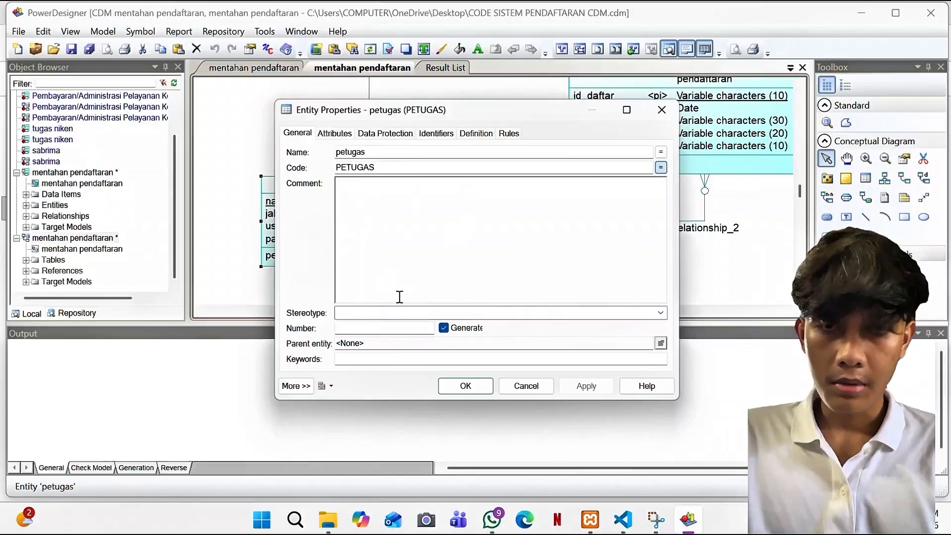
{"action": "left_click", "coordinate": [341, 134]}
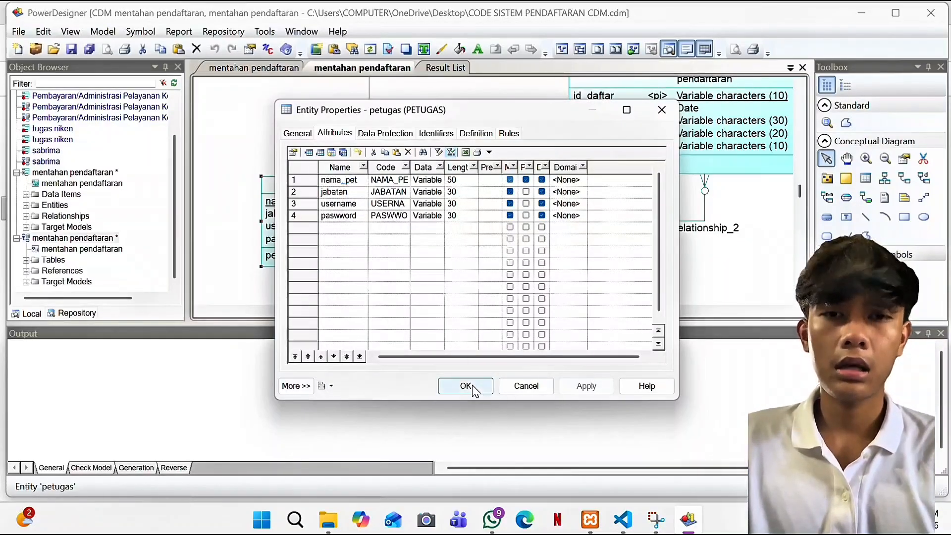
{"action": "left_click", "coordinate": [466, 386]}
Step: Check Relationship_1's cardinalities and close its properties
{"action": "scroll", "coordinate": [531, 208], "scroll_direction": "down", "scroll_amount": 3}
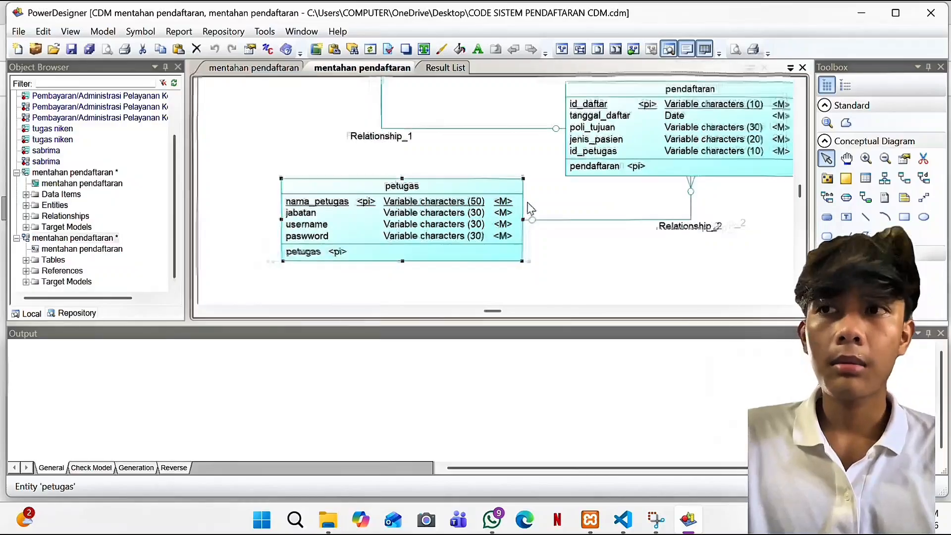
{"action": "left_click", "coordinate": [417, 190]}
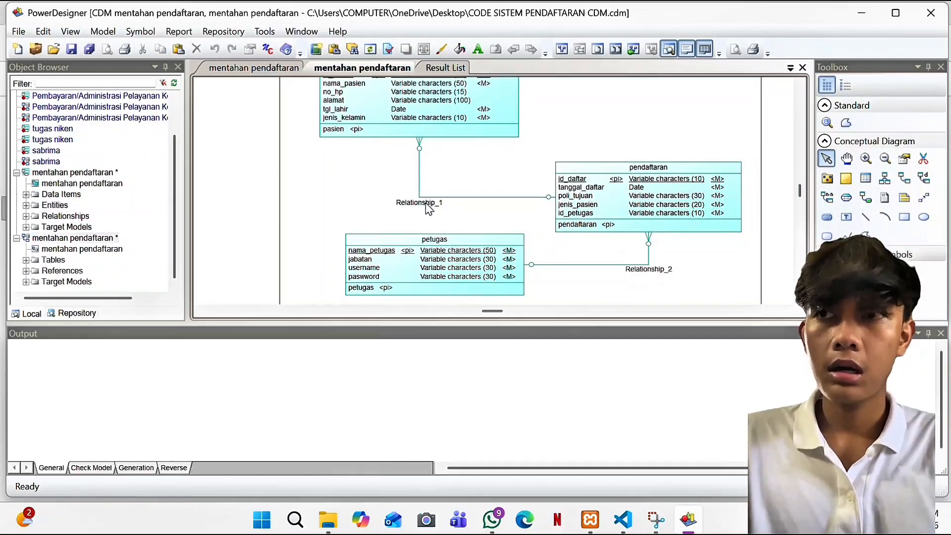
{"action": "double_click", "coordinate": [427, 202]}
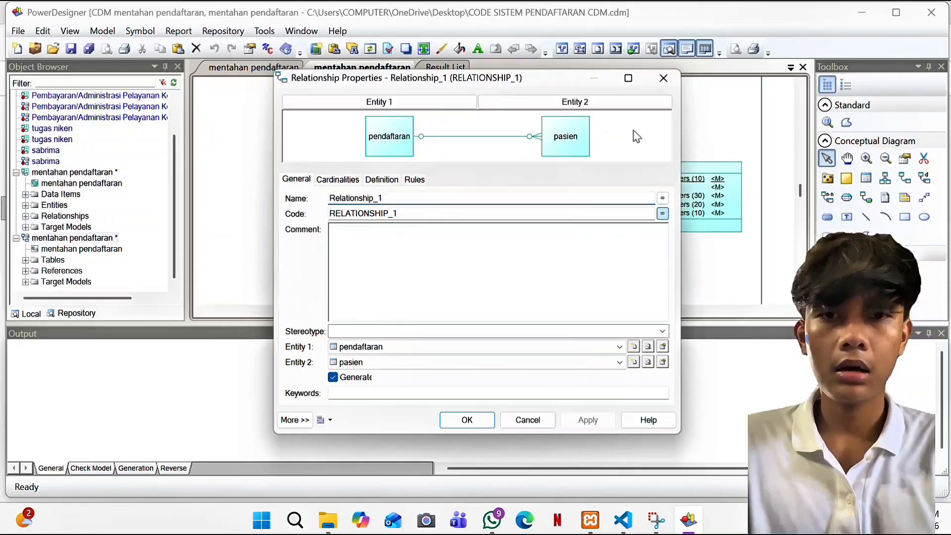
{"action": "left_click", "coordinate": [343, 184]}
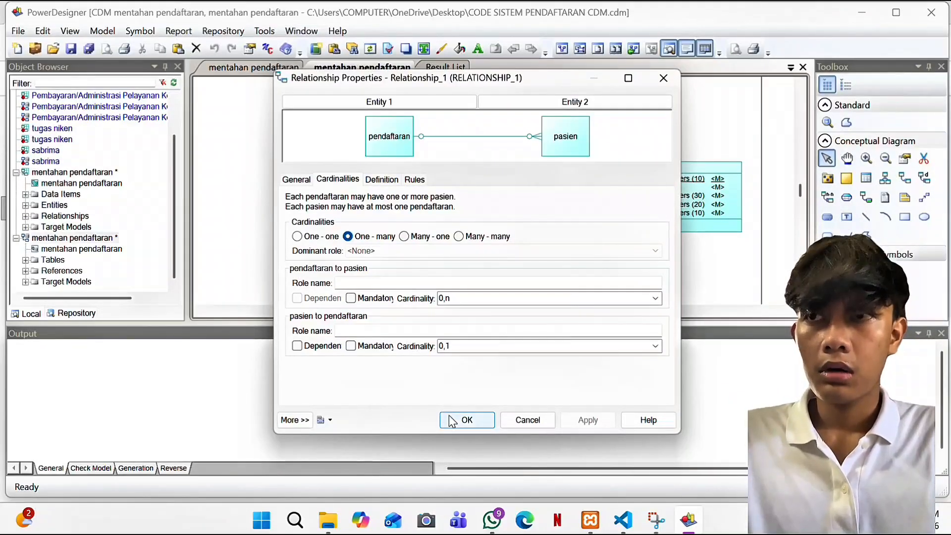
{"action": "left_click", "coordinate": [463, 420]}
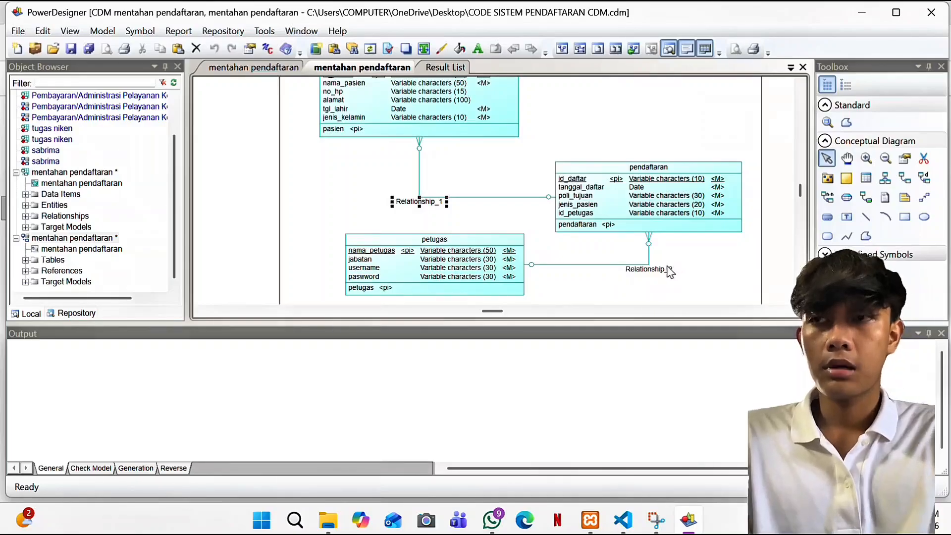
Step: Confirm Relationship_2 is one-to-many, then switch to the physical diagram
{"action": "left_click", "coordinate": [646, 272]}
{"action": "double_click", "coordinate": [647, 275]}
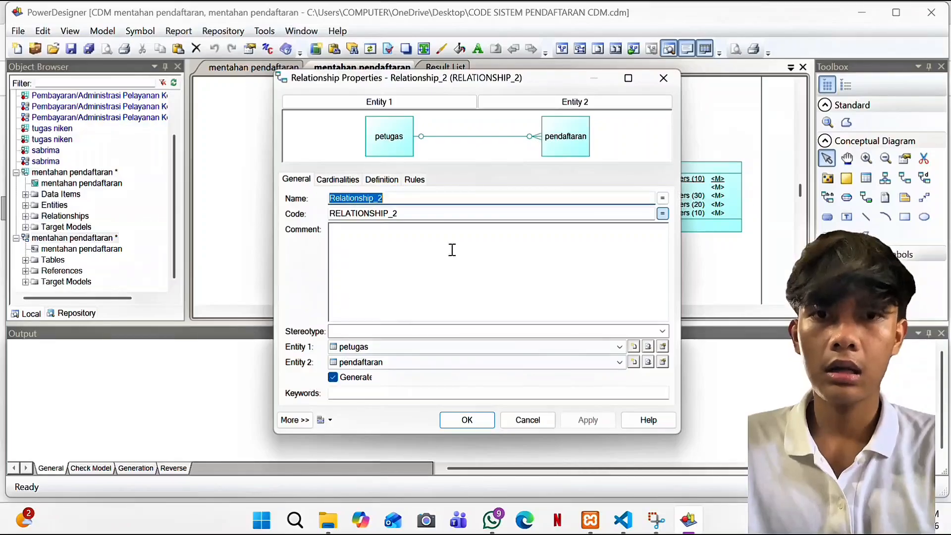
{"action": "left_click", "coordinate": [351, 183]}
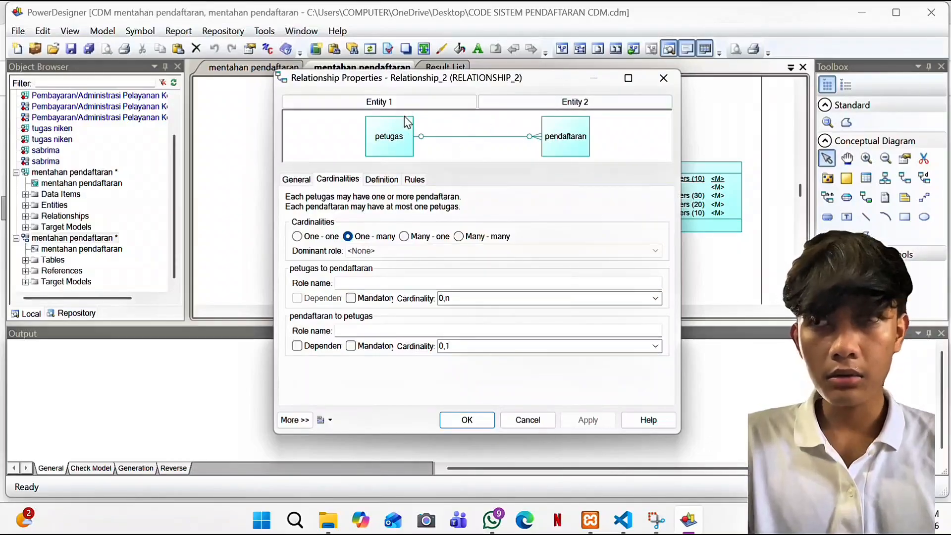
{"action": "left_click", "coordinate": [293, 65]}
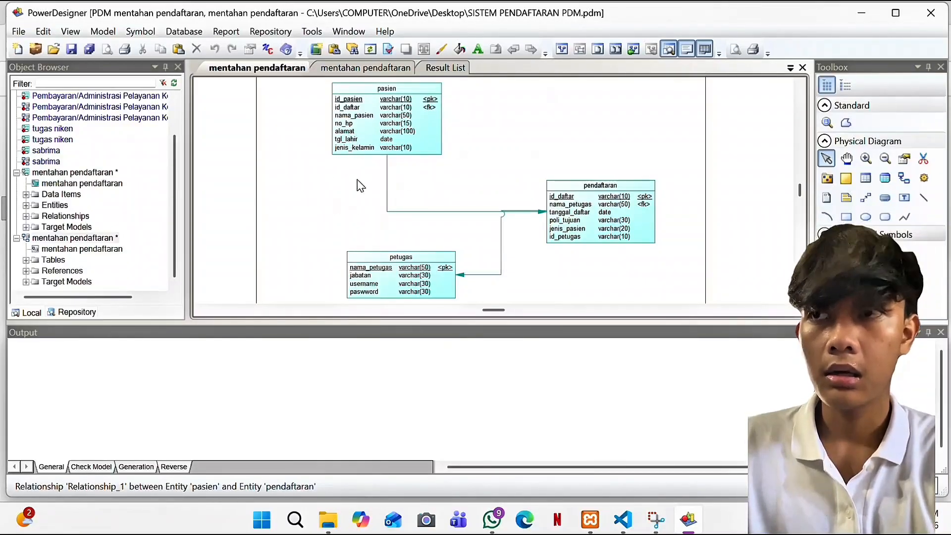
Step: Review the column lists of the pasien and pendaftaran tables
{"action": "double_click", "coordinate": [415, 131]}
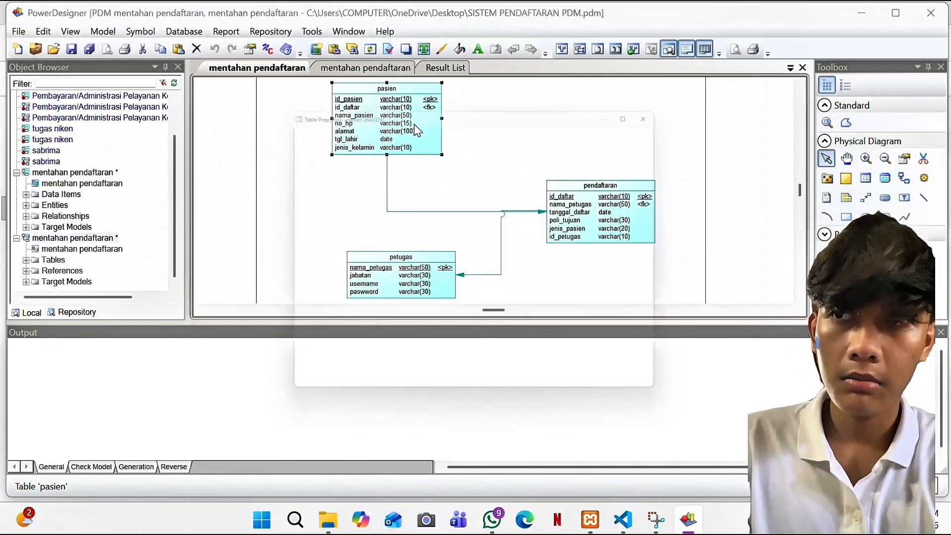
{"action": "left_click", "coordinate": [320, 129]}
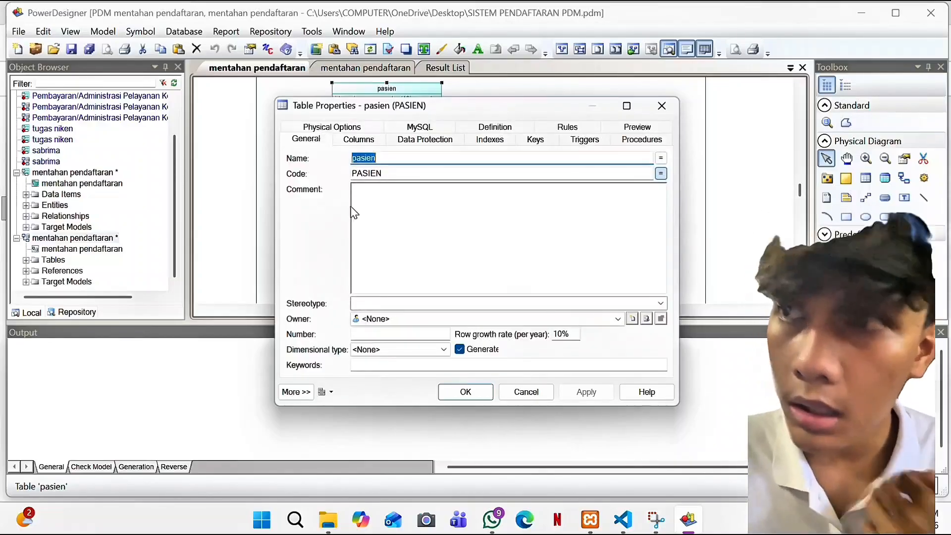
{"action": "left_click", "coordinate": [357, 140]}
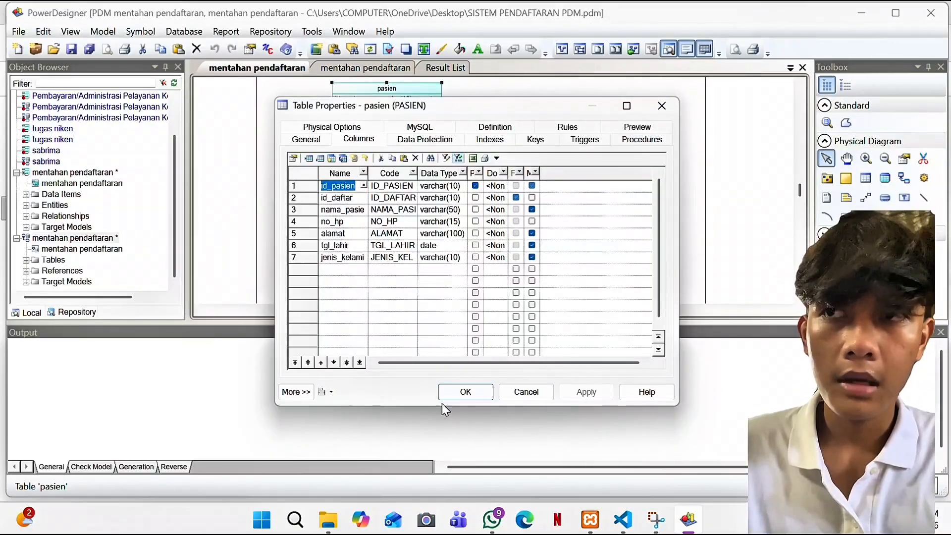
{"action": "left_click", "coordinate": [461, 398]}
{"action": "left_click", "coordinate": [573, 227]}
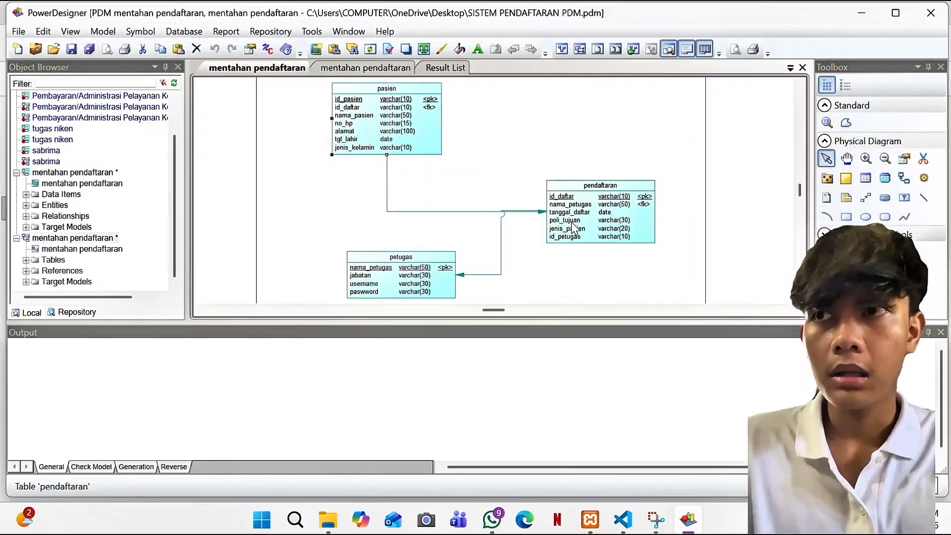
{"action": "double_click", "coordinate": [572, 228]}
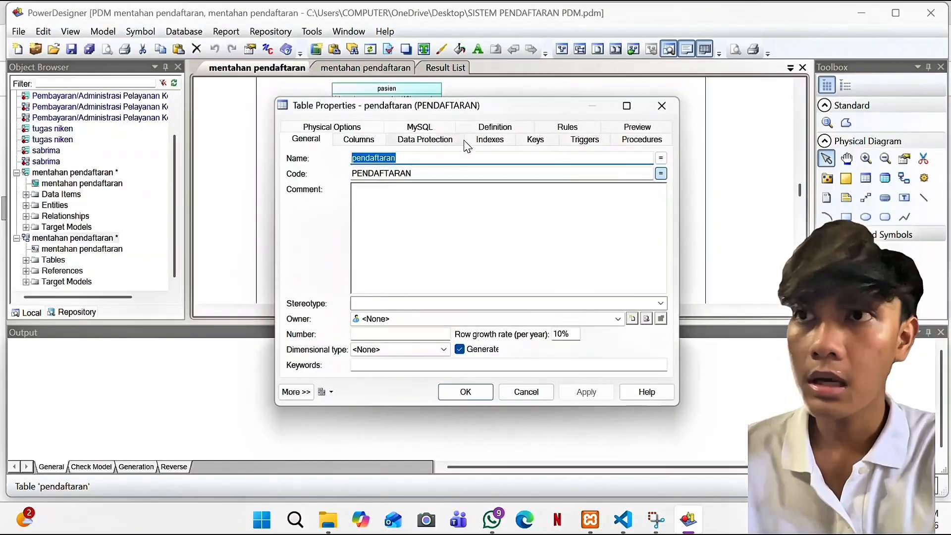
{"action": "left_click", "coordinate": [369, 143]}
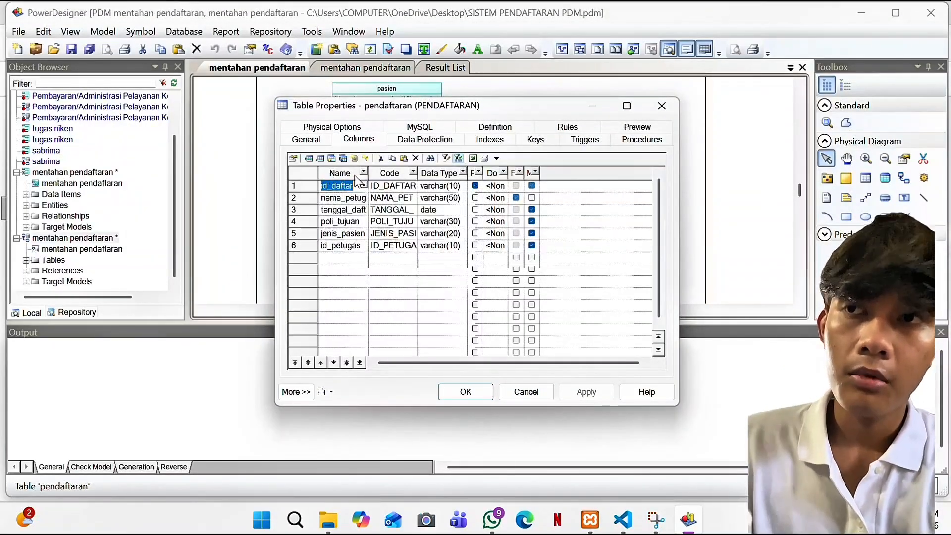
{"action": "left_click", "coordinate": [464, 398]}
Step: Toggle between conceptual and physical diagrams, then choose Database > Generate Database
{"action": "left_click", "coordinate": [526, 212]}
{"action": "left_click", "coordinate": [365, 68]}
{"action": "left_click", "coordinate": [279, 70]}
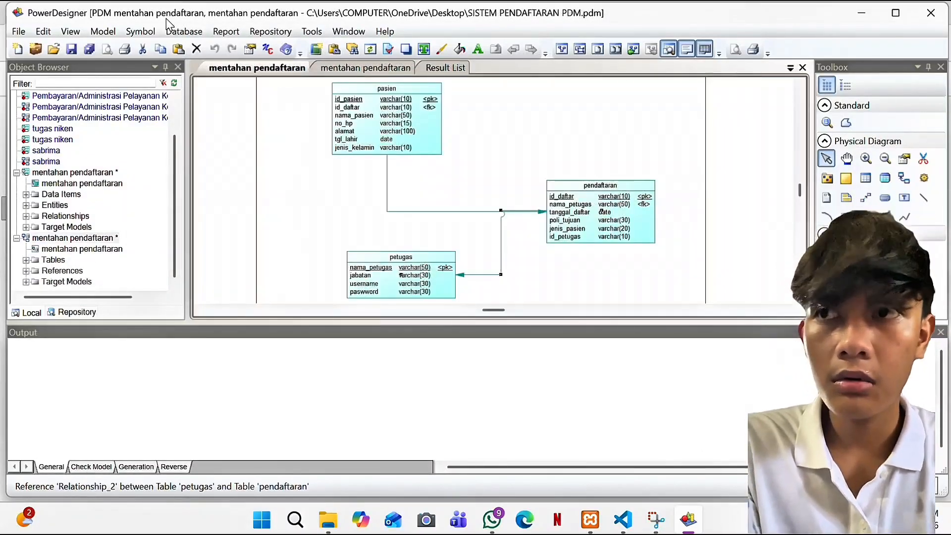
{"action": "left_click", "coordinate": [179, 31]}
{"action": "left_click", "coordinate": [216, 104]}
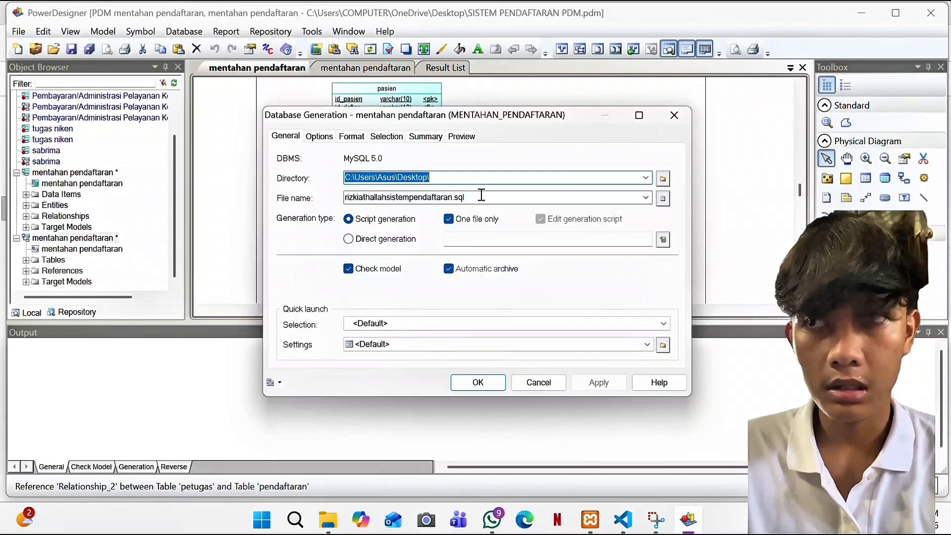
Step: Output the script to the OneDrive Desktop, generate it, and close prompts without archiving
{"action": "left_click", "coordinate": [662, 179]}
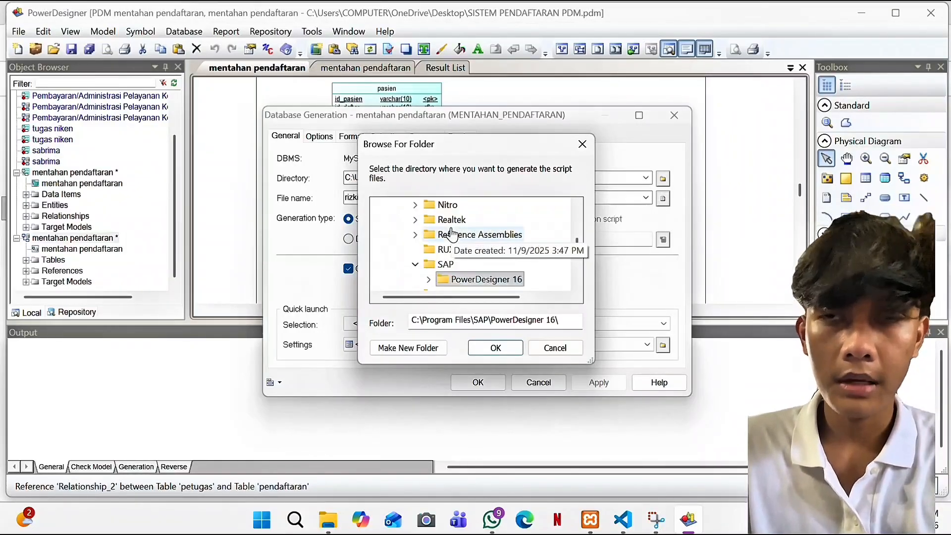
{"action": "scroll", "coordinate": [452, 233], "scroll_direction": "up", "scroll_amount": 10}
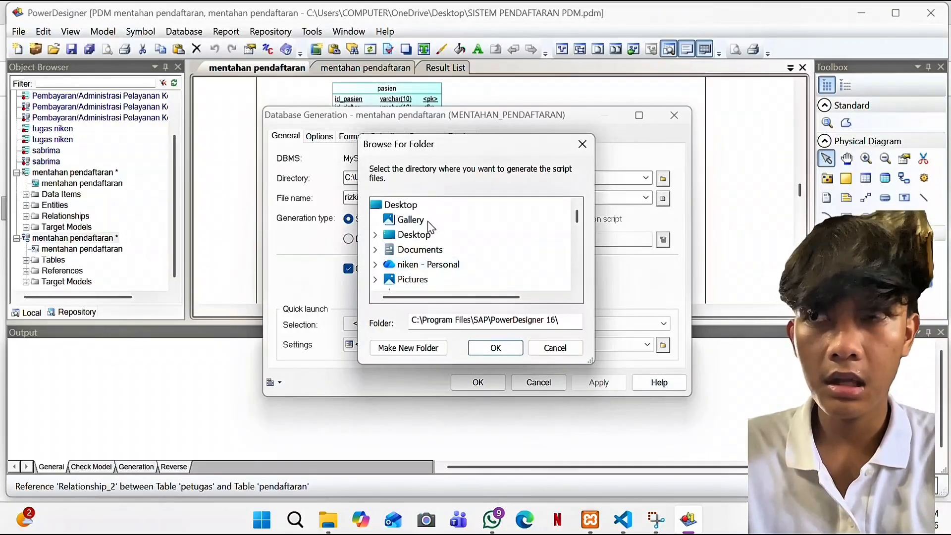
{"action": "left_click", "coordinate": [425, 236]}
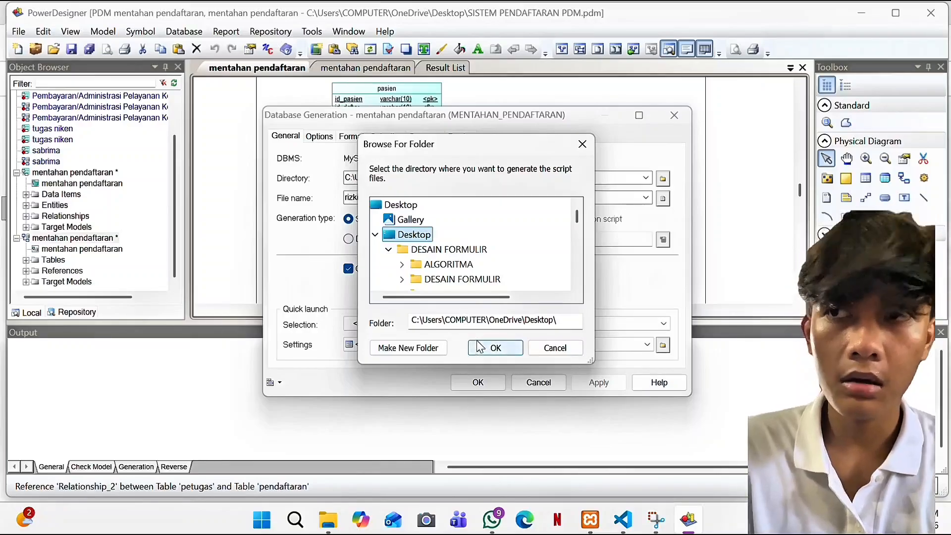
{"action": "left_click", "coordinate": [582, 144]}
{"action": "left_click", "coordinate": [582, 382]}
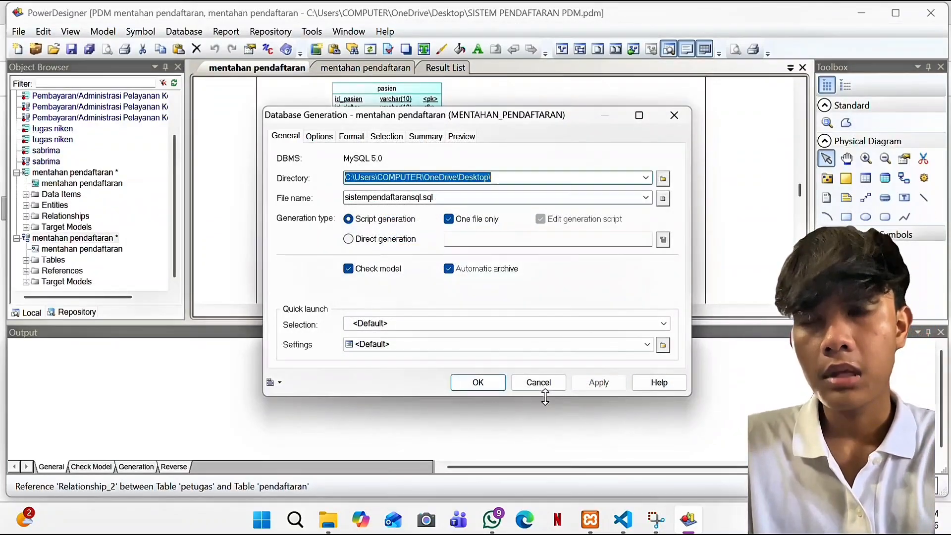
{"action": "left_click", "coordinate": [477, 382]}
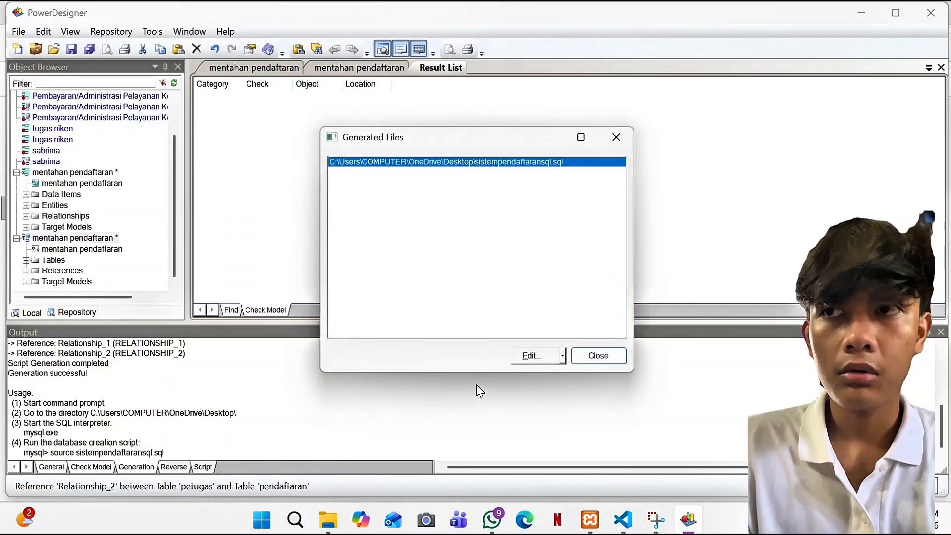
{"action": "left_click", "coordinate": [616, 137]}
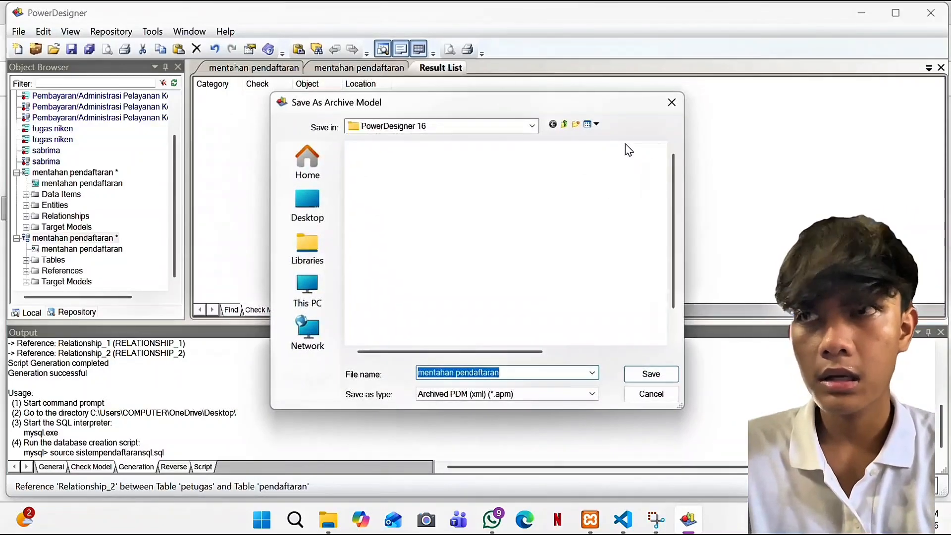
{"action": "left_click", "coordinate": [672, 102]}
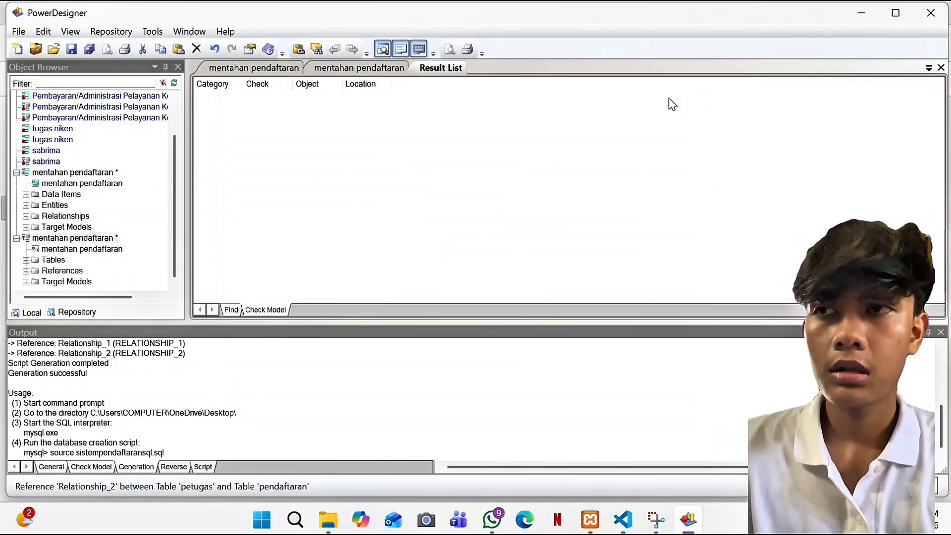
Step: Bring up File Explorer's Desktop search and select CODE SISTEM PENDAFATARAN FINAL SQL
{"action": "mouse_move", "coordinate": [328, 520]}
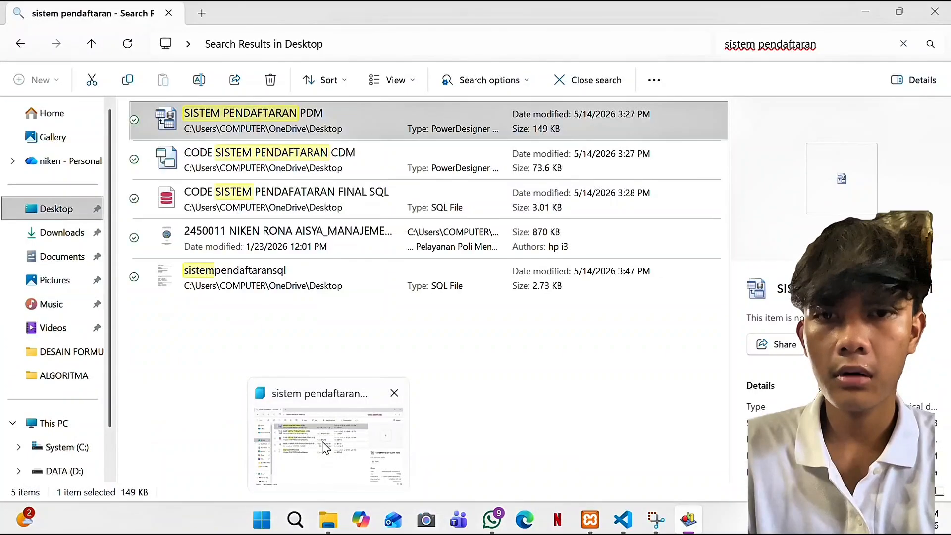
{"action": "left_click", "coordinate": [325, 447]}
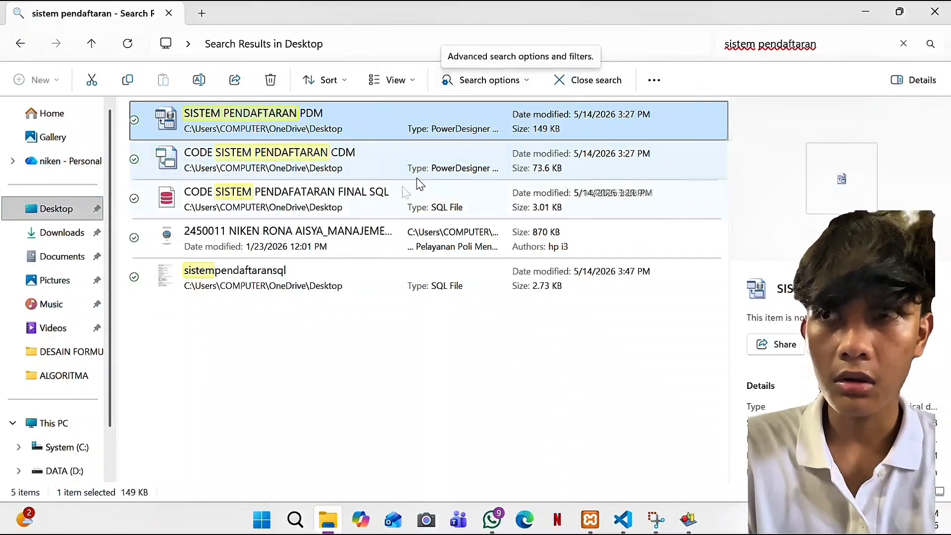
{"action": "left_click", "coordinate": [334, 206]}
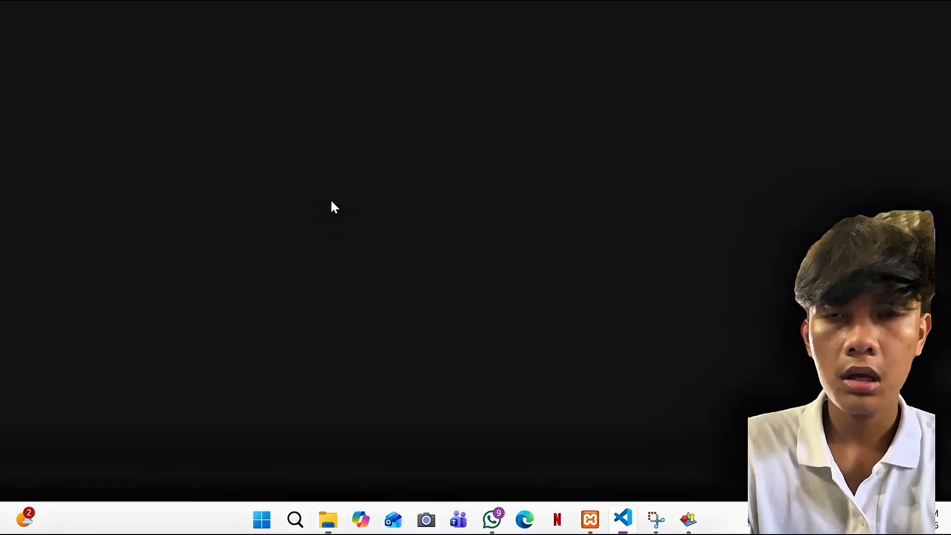
Step: Scroll through the CREATE TABLE and INSERT statements in VS Code, then open Start
{"action": "scroll", "coordinate": [202, 144], "scroll_direction": "down", "scroll_amount": 20}
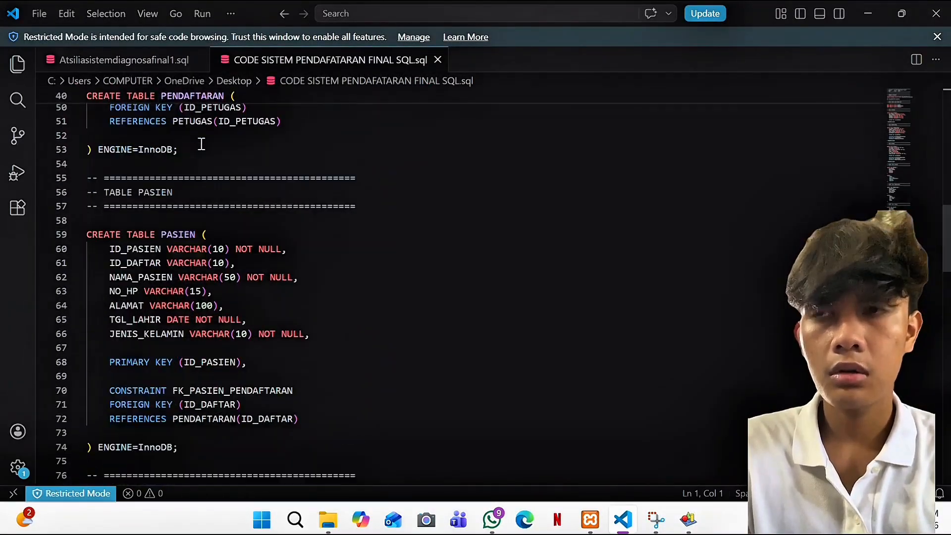
{"action": "scroll", "coordinate": [202, 144], "scroll_direction": "down", "scroll_amount": 20}
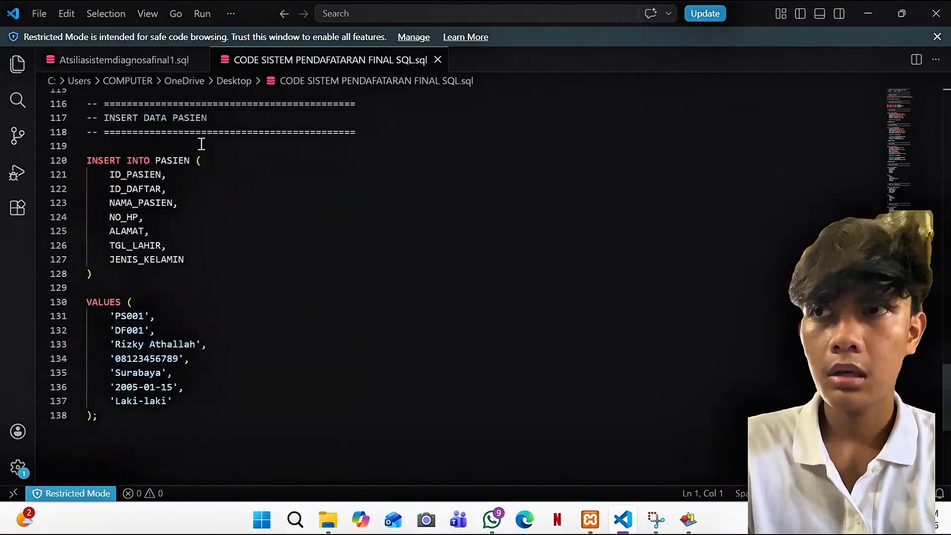
{"action": "scroll", "coordinate": [202, 144], "scroll_direction": "down", "scroll_amount": 1}
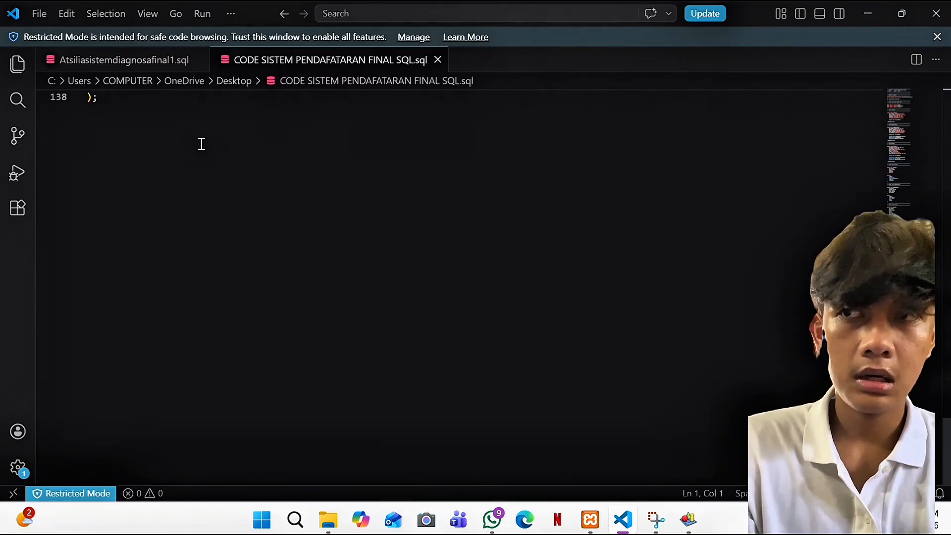
{"action": "scroll", "coordinate": [202, 143], "scroll_direction": "up", "scroll_amount": 13}
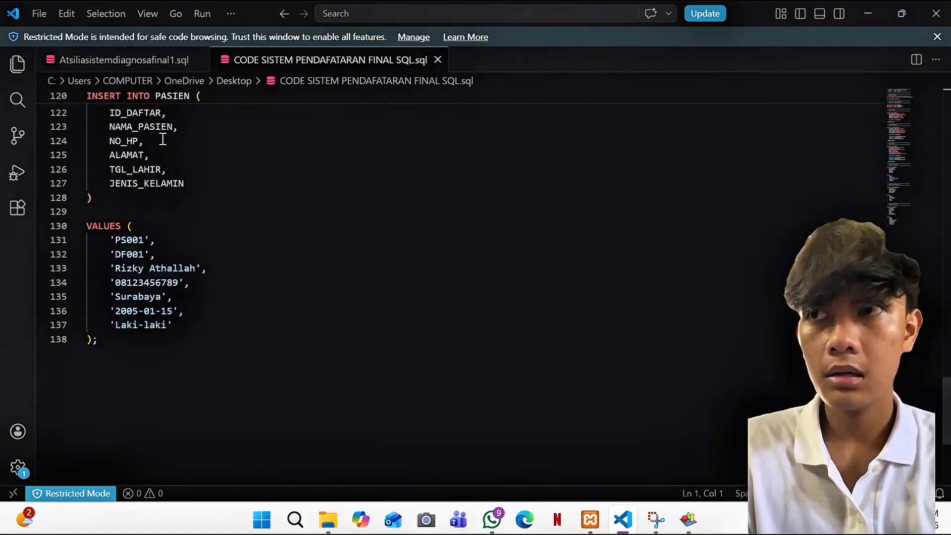
{"action": "left_click", "coordinate": [262, 528]}
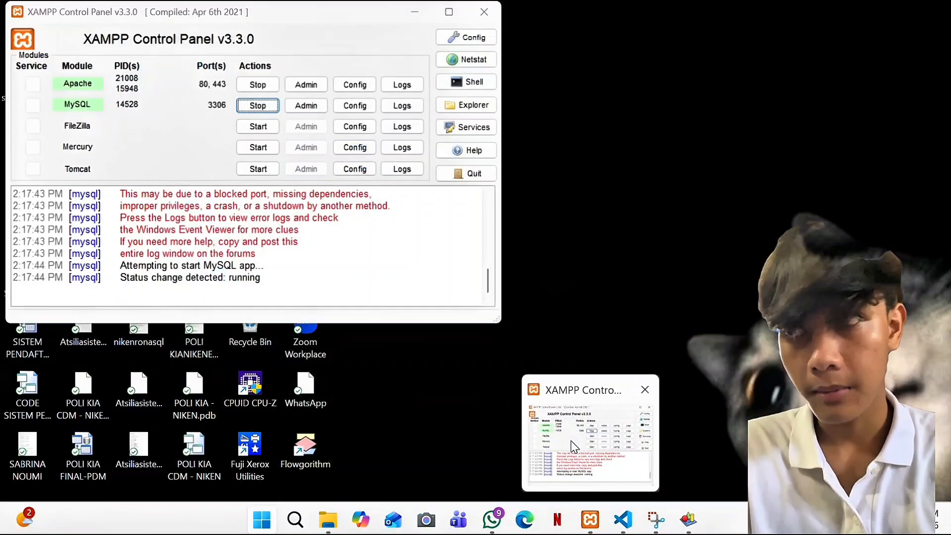
Step: Switch to the XAMPP Control Panel to launch phpMyAdmin from MySQL's Admin
{"action": "left_click", "coordinate": [587, 522]}
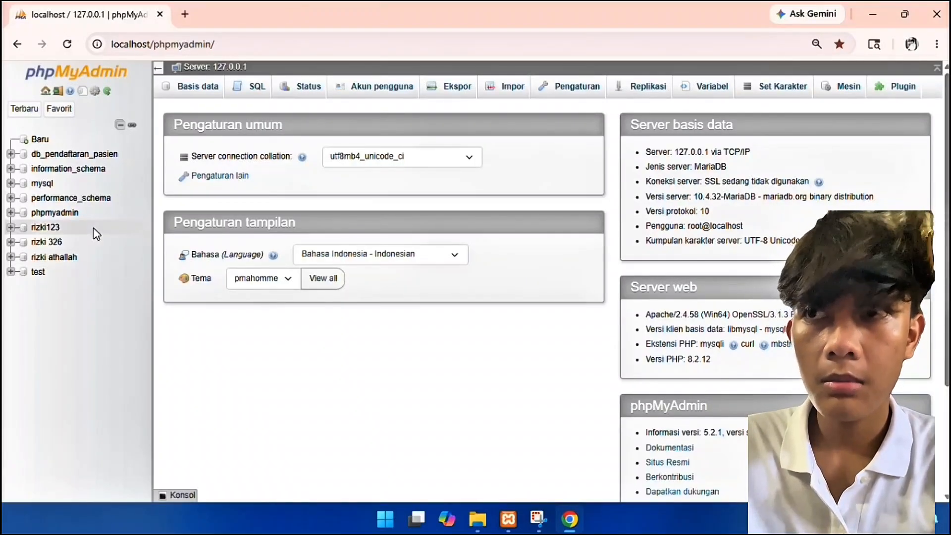
Step: Open the registration database from phpMyAdmin's left sidebar
{"action": "left_click", "coordinate": [54, 257]}
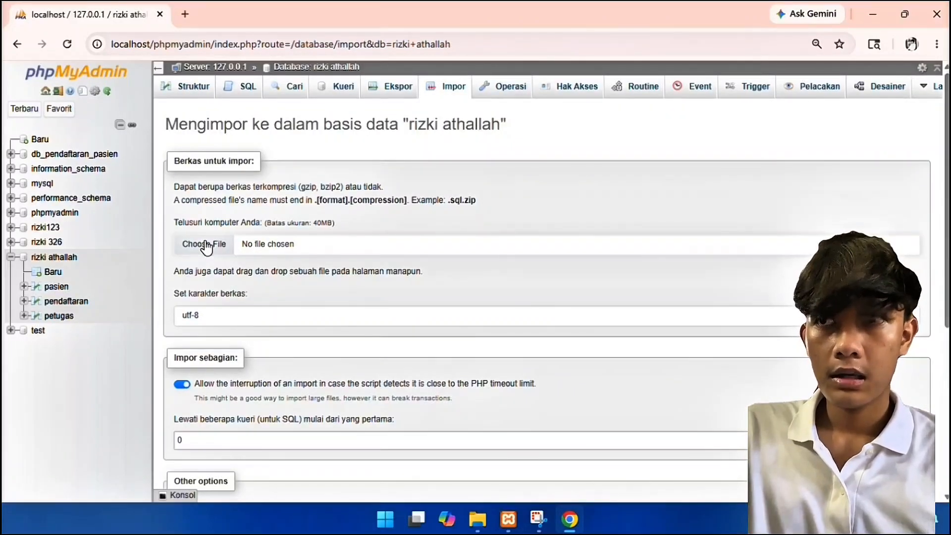
Step: Choose the CODE RIZKI SISTEM FINAL.sql file and run the import
{"action": "left_click", "coordinate": [206, 245]}
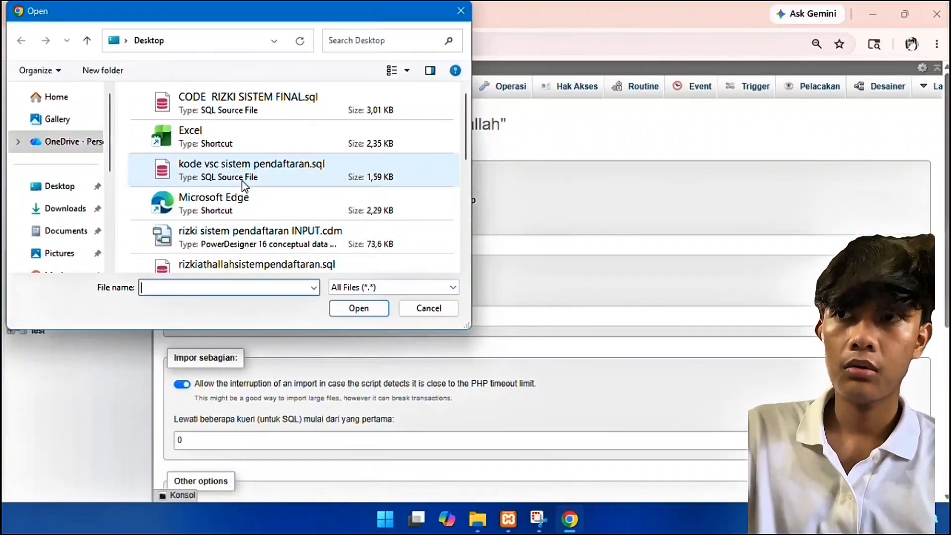
{"action": "left_click", "coordinate": [254, 110]}
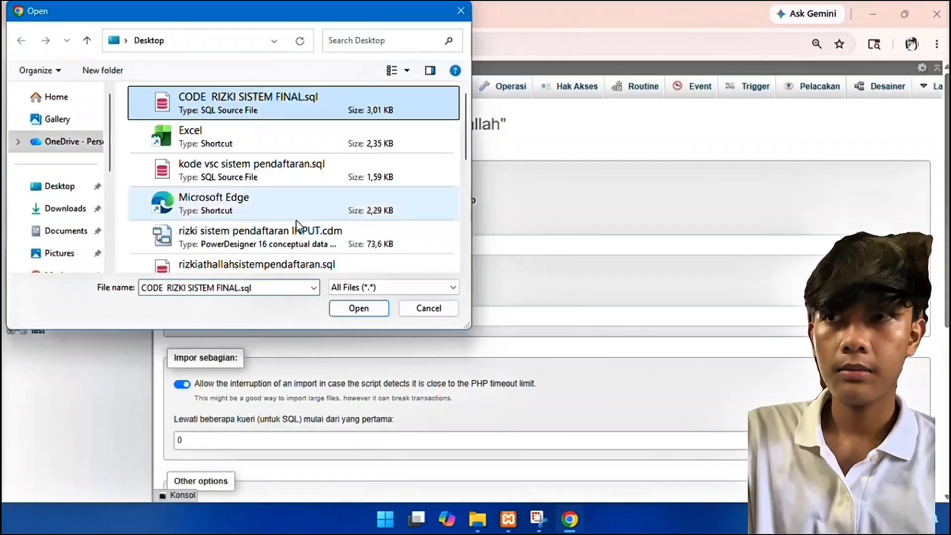
{"action": "left_click", "coordinate": [360, 317]}
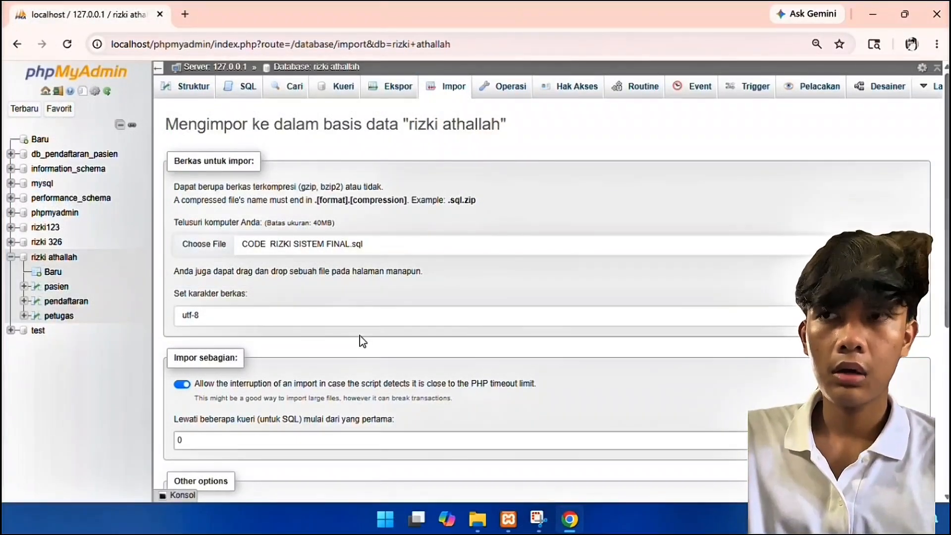
{"action": "scroll", "coordinate": [360, 335], "scroll_direction": "down", "scroll_amount": 5}
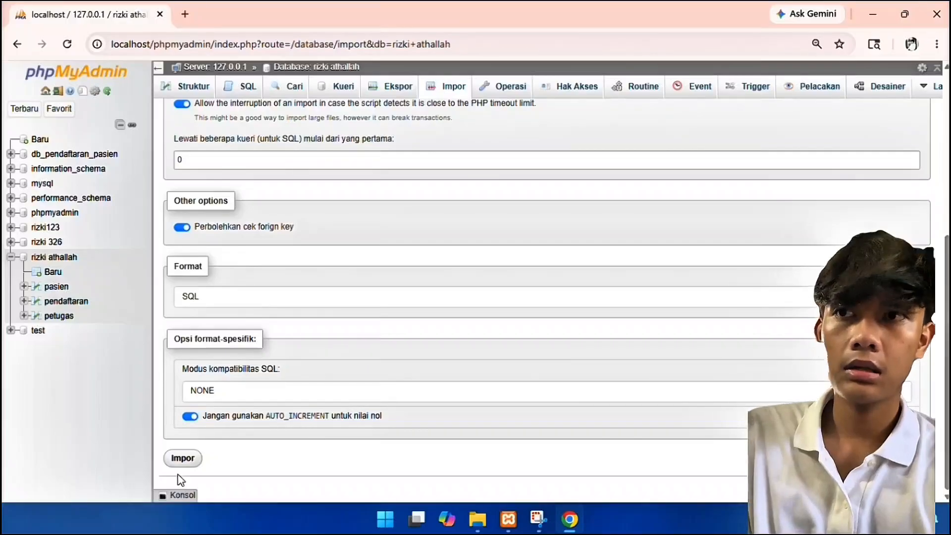
{"action": "left_click", "coordinate": [183, 460]}
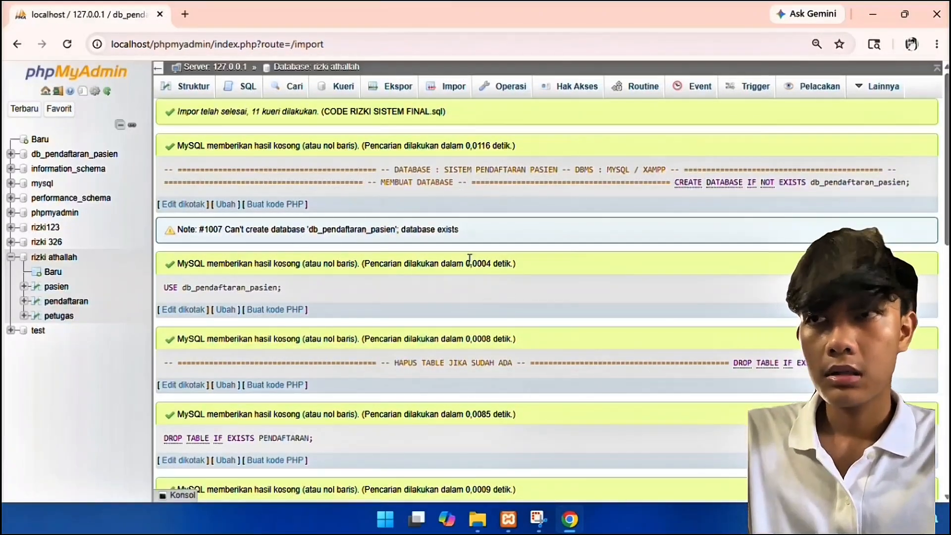
{"action": "scroll", "coordinate": [418, 256], "scroll_direction": "down", "scroll_amount": 15}
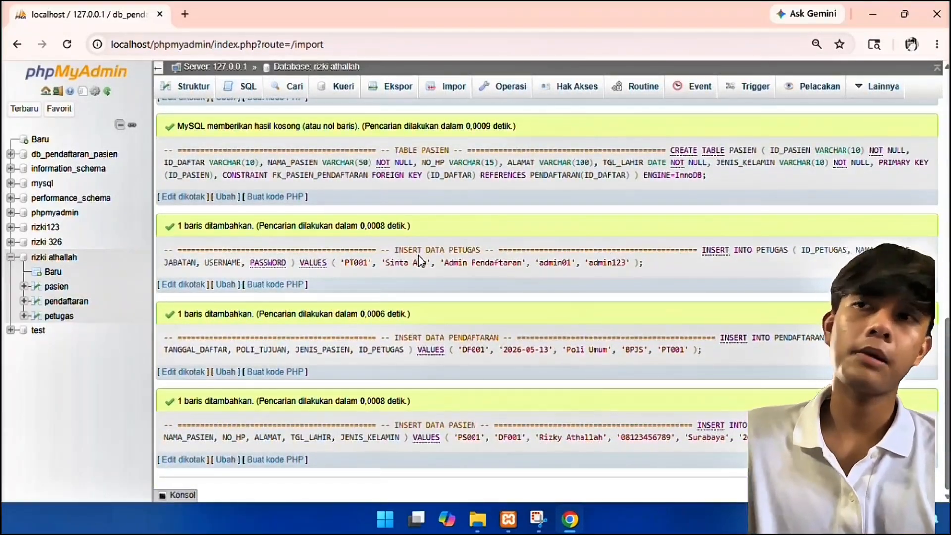
{"action": "scroll", "coordinate": [419, 259], "scroll_direction": "up", "scroll_amount": 15}
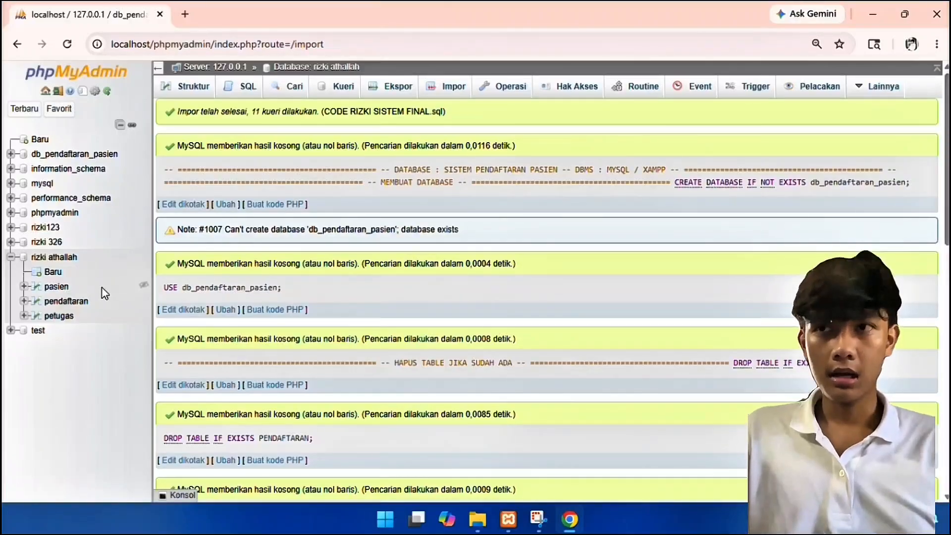
Step: Insert a pasien row with ID_DAFTAR 2, an address, birth date 2010-04-23, gender lakilaki
{"action": "left_click", "coordinate": [56, 287]}
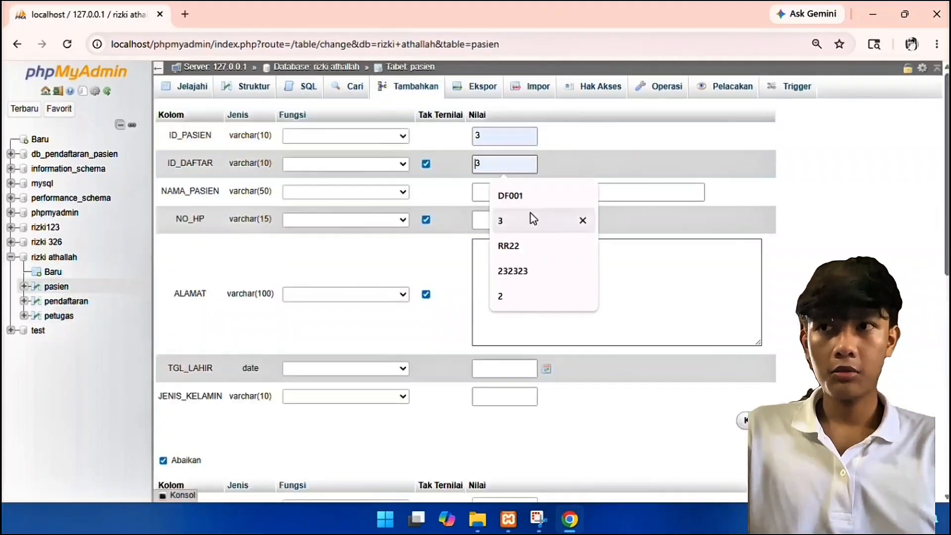
{"action": "left_click", "coordinate": [500, 296]}
{"action": "left_click", "coordinate": [578, 191]}
{"action": "left_click", "coordinate": [574, 224]}
{"action": "left_click", "coordinate": [533, 255]}
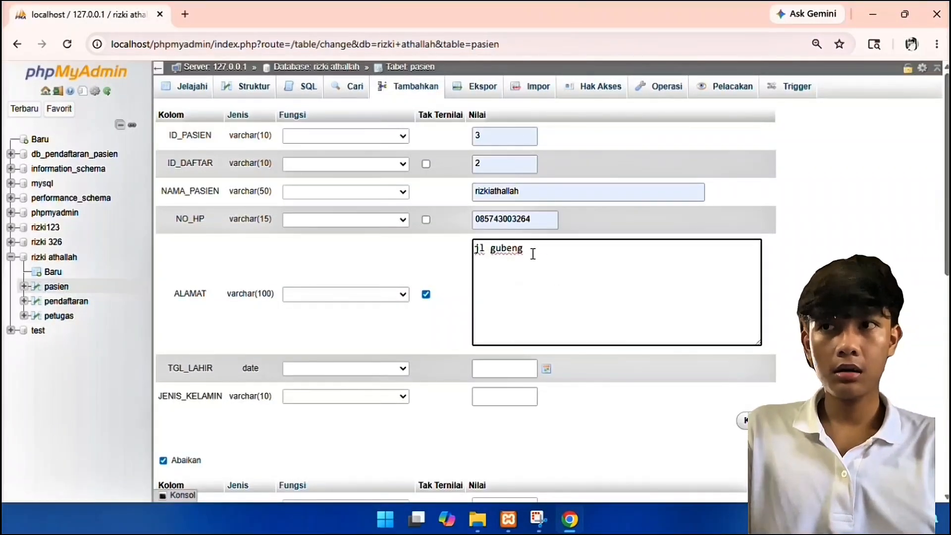
{"action": "left_click", "coordinate": [504, 368]}
{"action": "type", "text": "2010-04-23"}
{"action": "left_click", "coordinate": [505, 396]}
{"action": "type", "text": "lakilaki"}
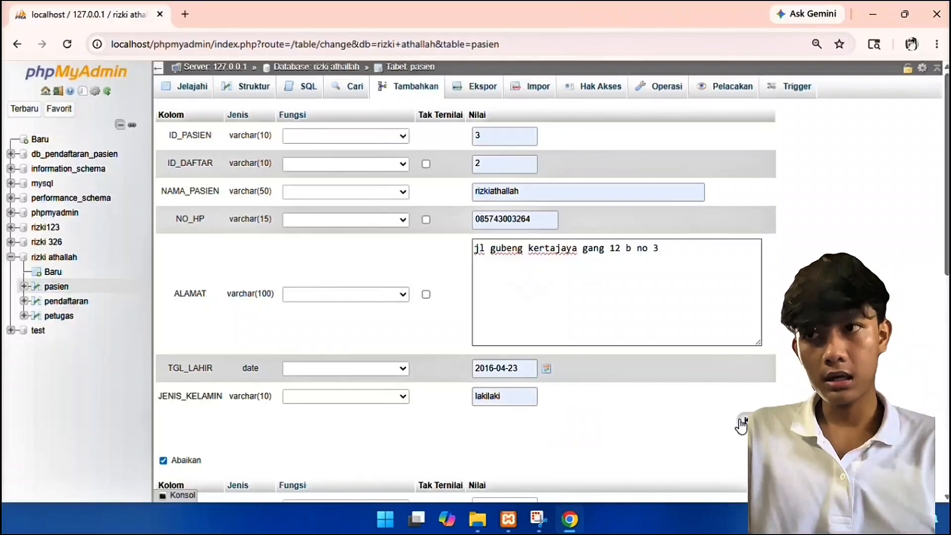
{"action": "key", "text": "Return"}
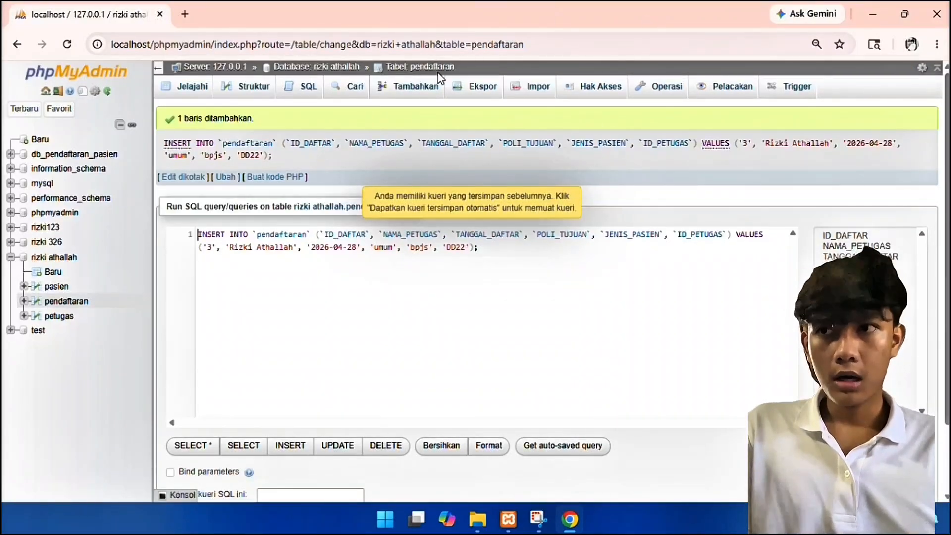
Step: Start a new petugas row, filling officer details from suggestions and entering a password
{"action": "left_click", "coordinate": [61, 316]}
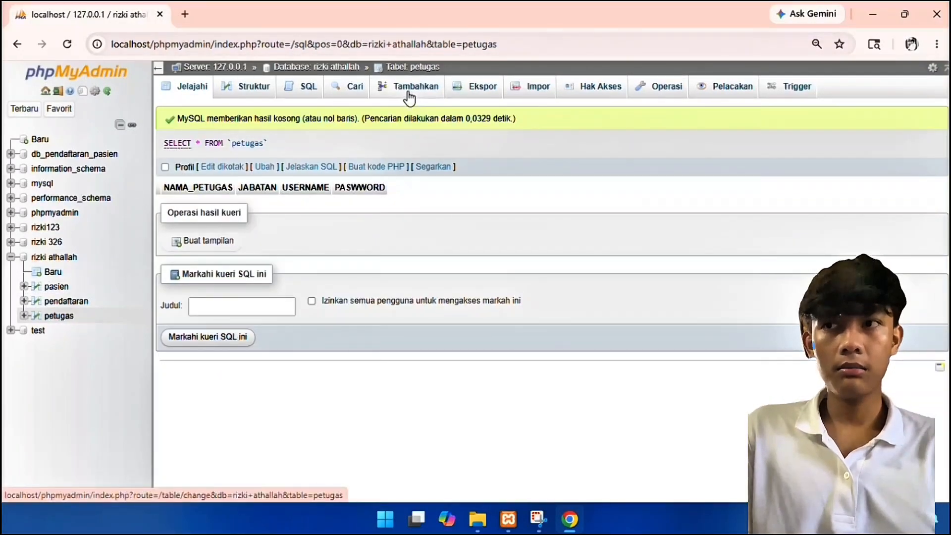
{"action": "left_click", "coordinate": [415, 86]}
{"action": "left_click", "coordinate": [540, 136]}
{"action": "left_click", "coordinate": [559, 171]}
{"action": "left_click", "coordinate": [554, 218]}
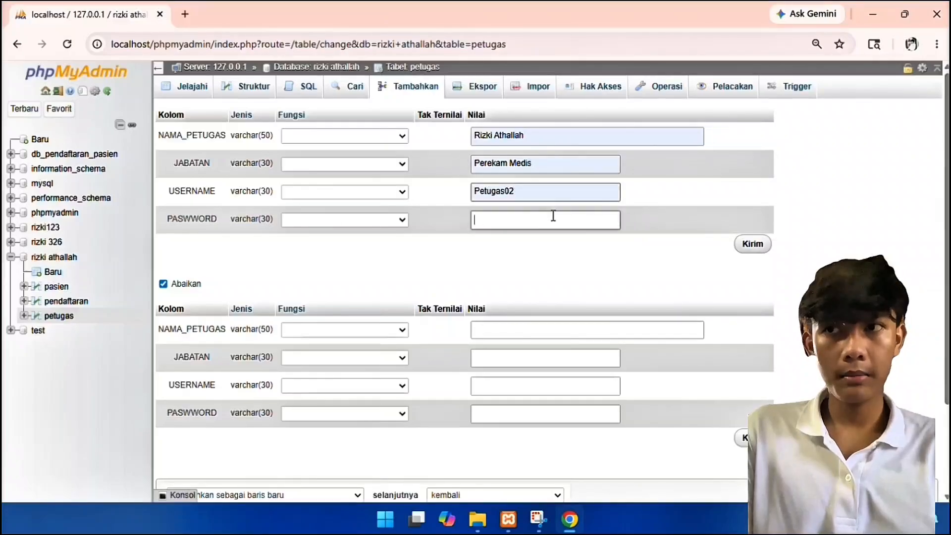
{"action": "type", "text": "admin123"}
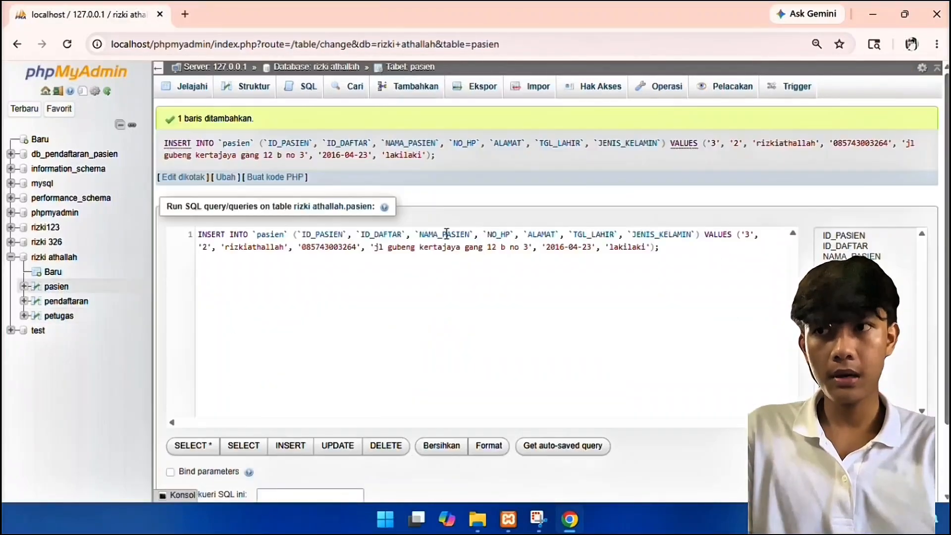
Step: Begin a pendaftaran row: ID_DAFTAR 3, suggested officer name, date 2026-04-28, clinic umum
{"action": "left_click", "coordinate": [67, 304]}
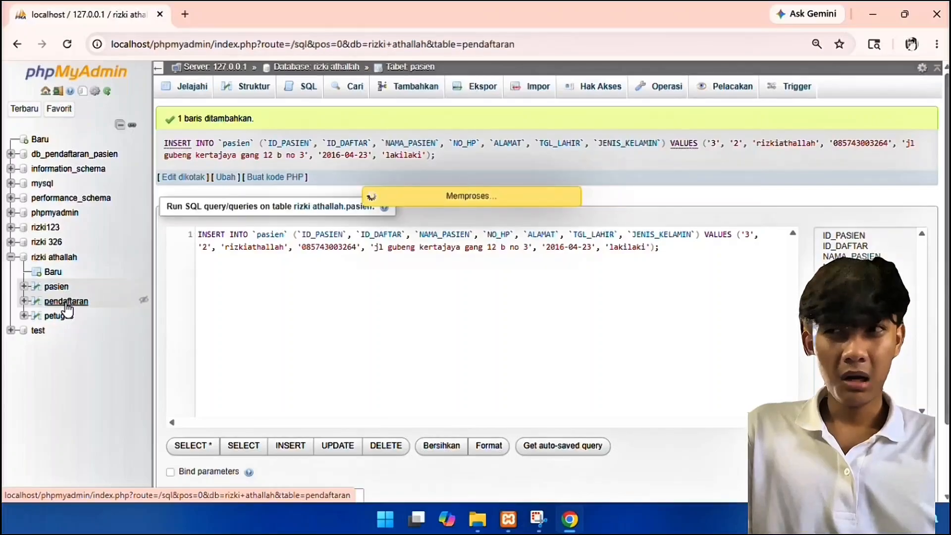
{"action": "left_click", "coordinate": [398, 99]}
{"action": "left_click", "coordinate": [488, 134]}
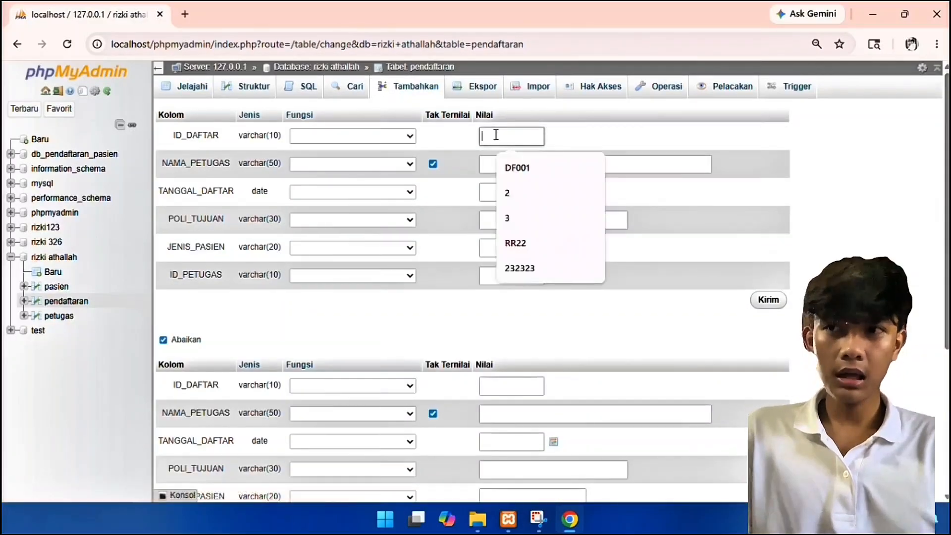
{"action": "left_click", "coordinate": [545, 212]}
{"action": "left_click", "coordinate": [537, 165]}
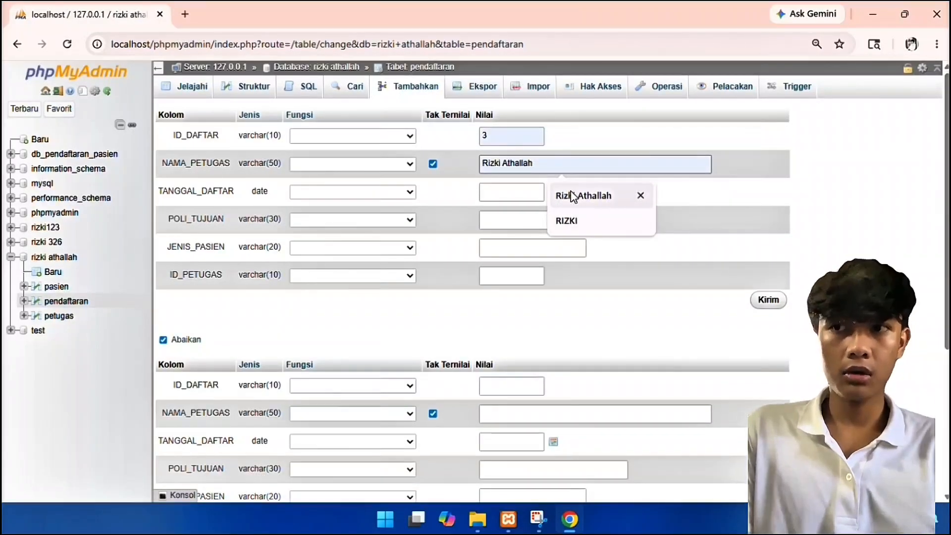
{"action": "left_click", "coordinate": [574, 196]}
{"action": "left_click", "coordinate": [515, 192]}
{"action": "left_click", "coordinate": [547, 222]}
{"action": "left_click", "coordinate": [545, 221]}
{"action": "left_click", "coordinate": [563, 254]}
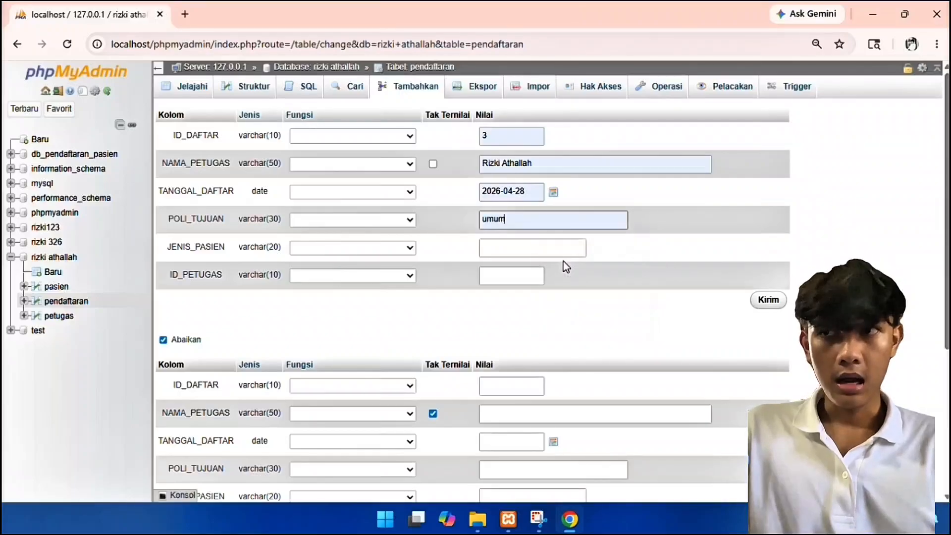
Step: Set the registration's patient type to bpjs and ID_PETUGAS to DD22
{"action": "left_click", "coordinate": [563, 254]}
{"action": "left_click", "coordinate": [560, 330]}
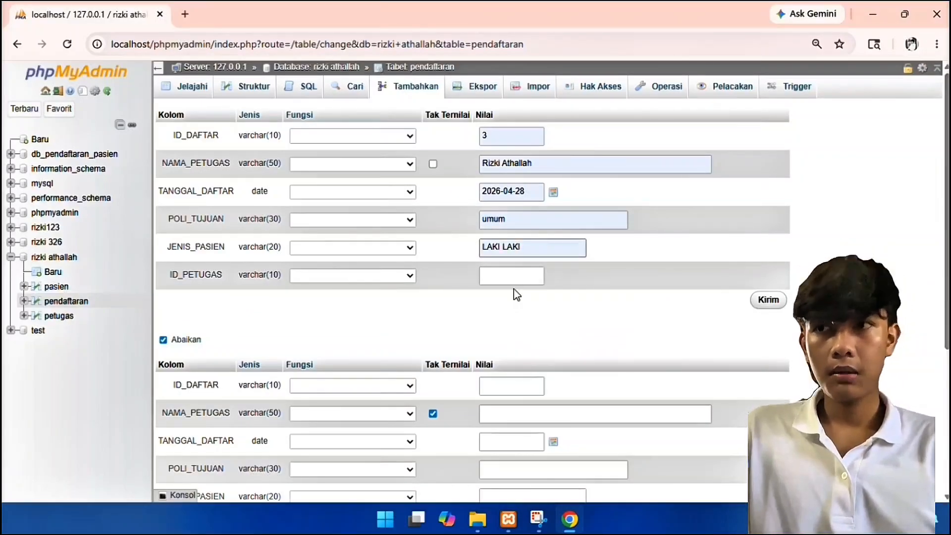
{"action": "key", "text": "BackSpace"}
{"action": "key", "text": "BackSpace"}
{"action": "key", "text": "BackSpace"}
{"action": "key", "text": "BackSpace"}
{"action": "key", "text": "BackSpace"}
{"action": "key", "text": "BackSpace"}
{"action": "key", "text": "BackSpace"}
{"action": "key", "text": "BackSpace"}
{"action": "key", "text": "BackSpace"}
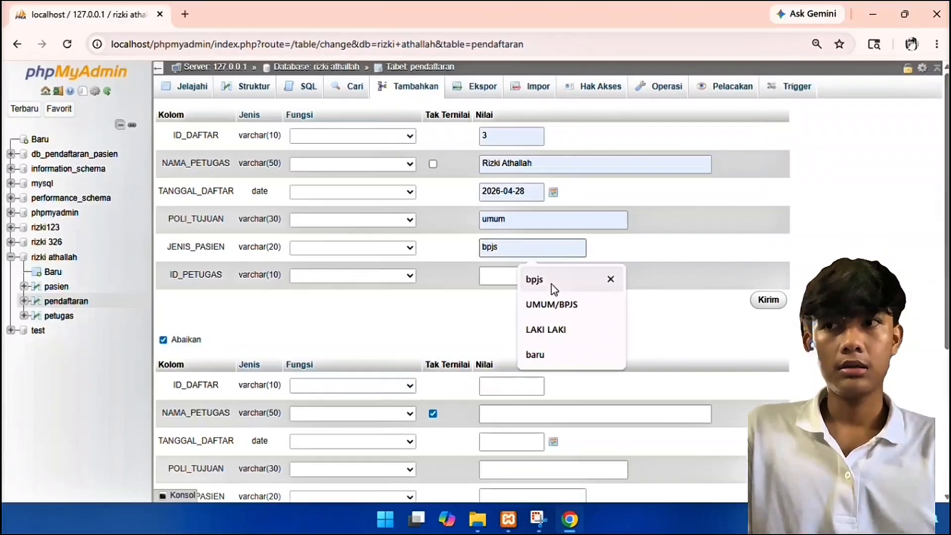
{"action": "left_click", "coordinate": [551, 284]}
{"action": "left_click", "coordinate": [516, 275]}
{"action": "left_click", "coordinate": [539, 353]}
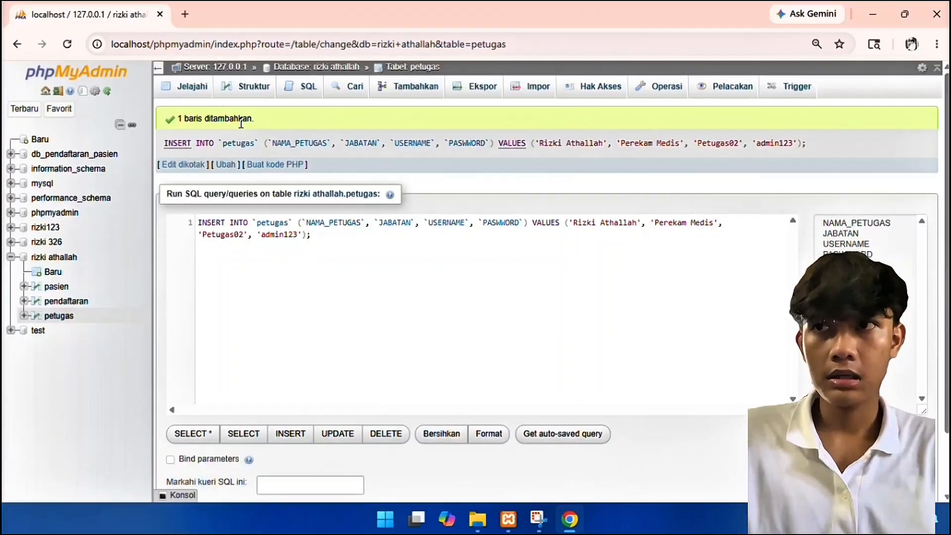
Step: Browse the petugas table's rows to check the Perekam Medis officer entry
{"action": "left_click", "coordinate": [192, 86]}
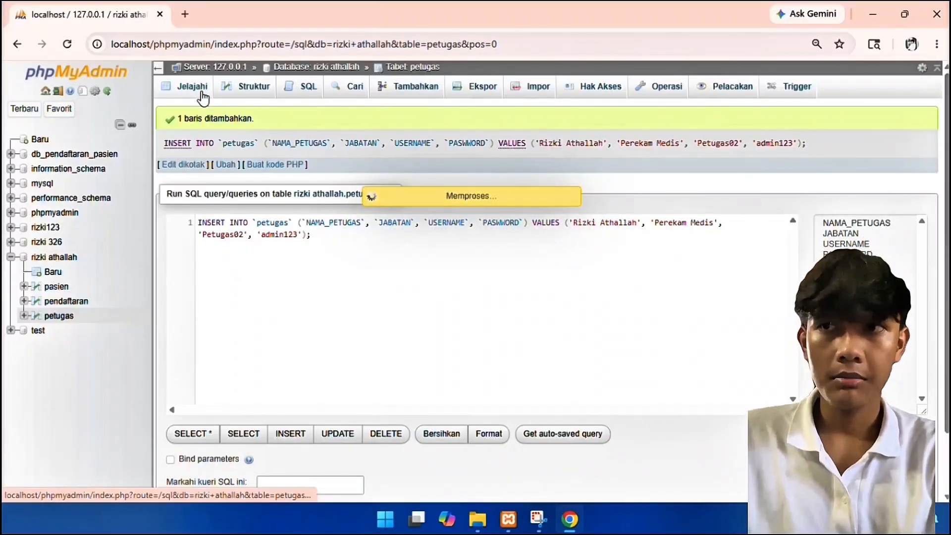